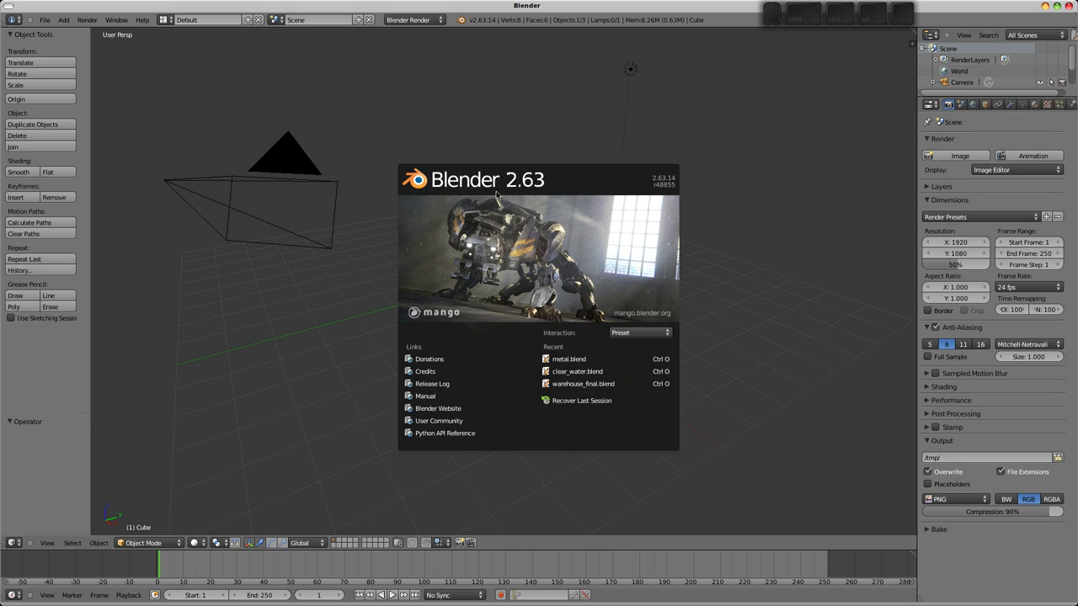
# Dismiss the startup splash to reveal the default cube, camera and lamp scene.
pyautogui.click(712, 249)
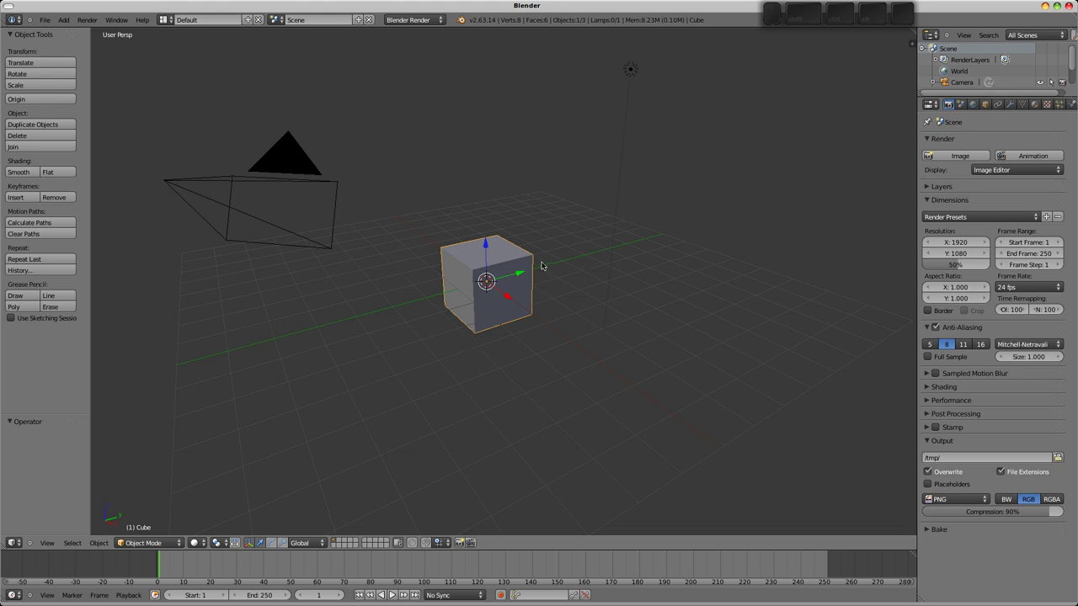
# Keyframe the cube's location at frame 1, then move it near the camera and key frame 20.
pyautogui.press('i')
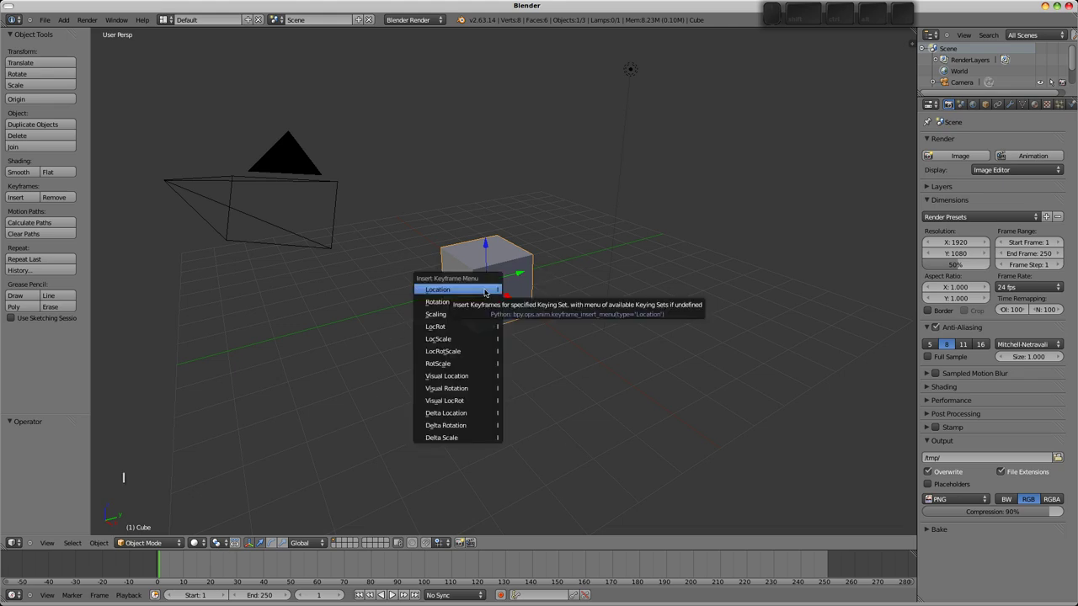
pyautogui.click(480, 292)
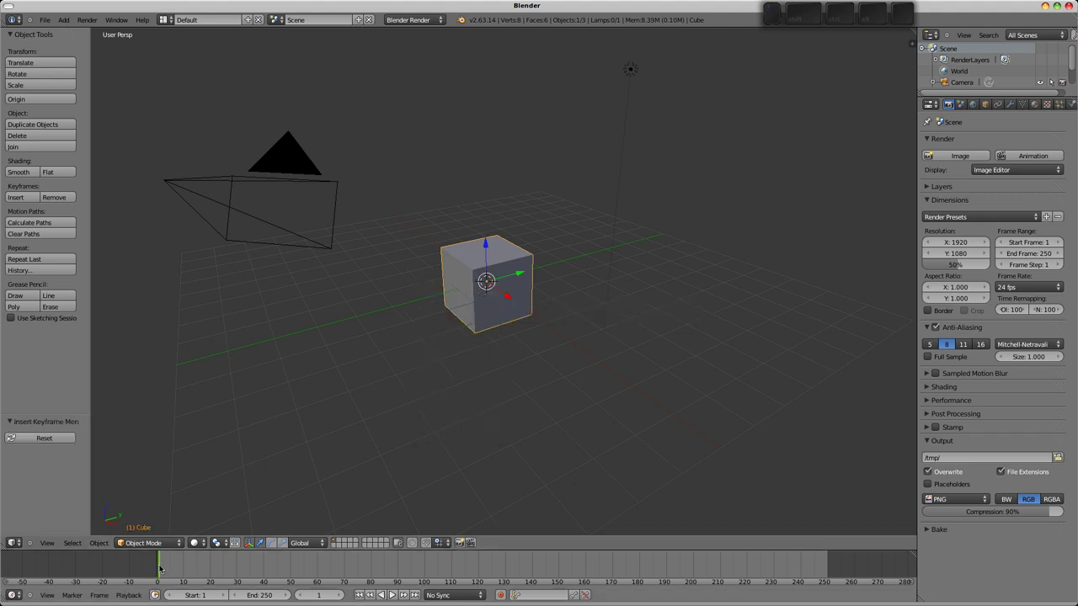
pyautogui.click(210, 566)
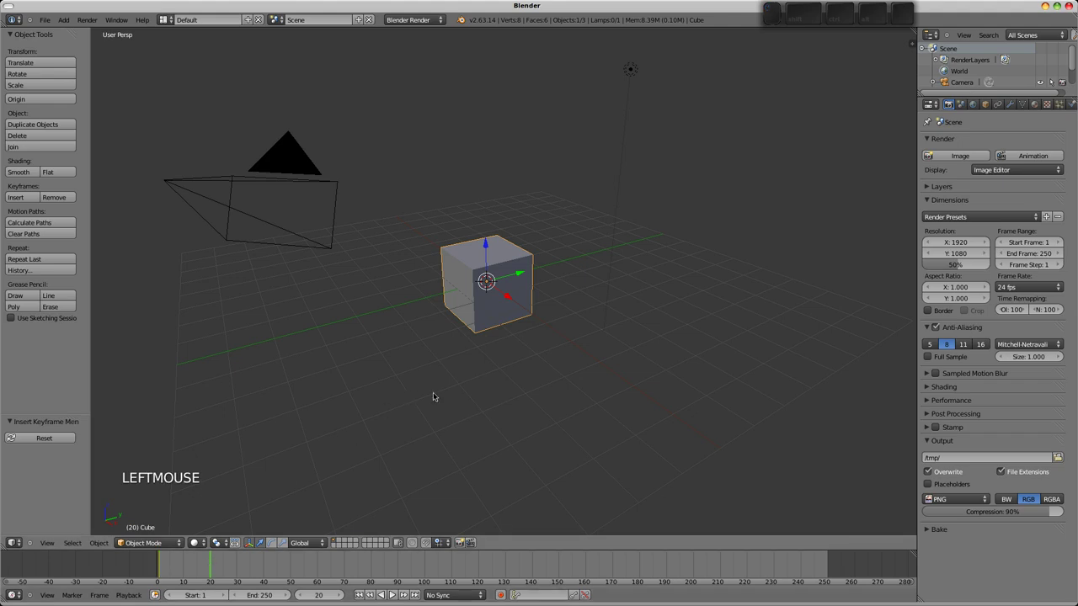
pyautogui.press('g')
pyautogui.click(301, 222)
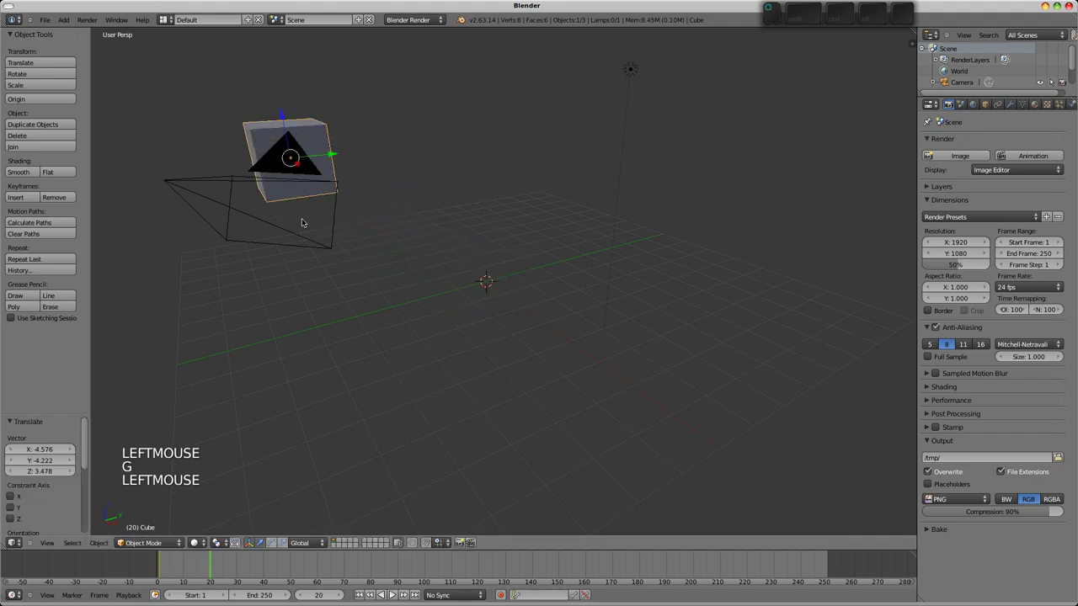
pyautogui.press('i')
pyautogui.click(278, 232)
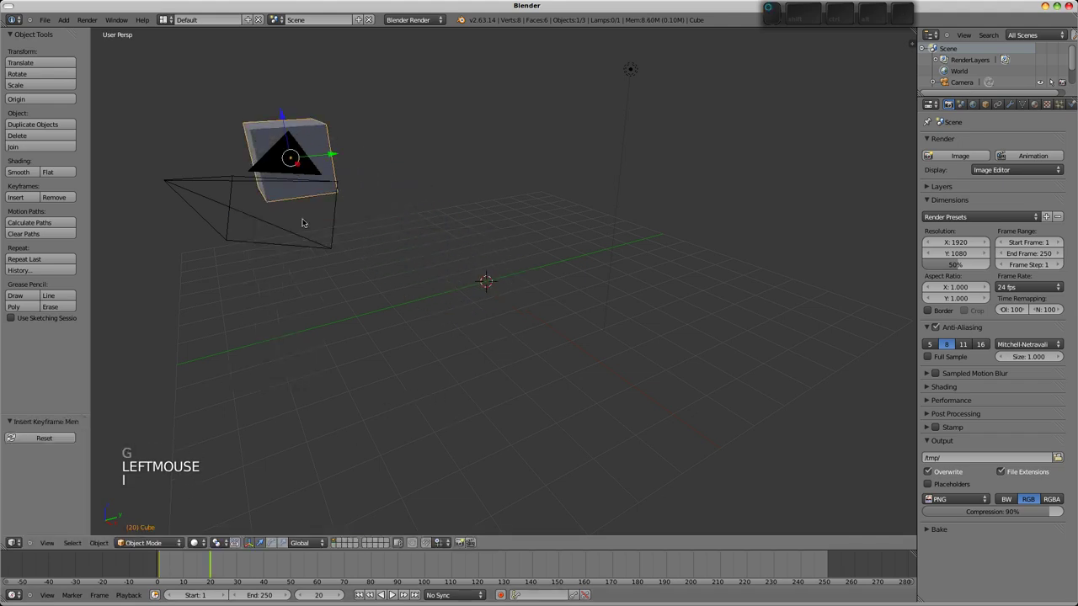
# Move the cube upper right at frame 40 and lower left at frame 60, keying location each time.
pyautogui.click(264, 569)
pyautogui.press('g')
pyautogui.click(821, 266)
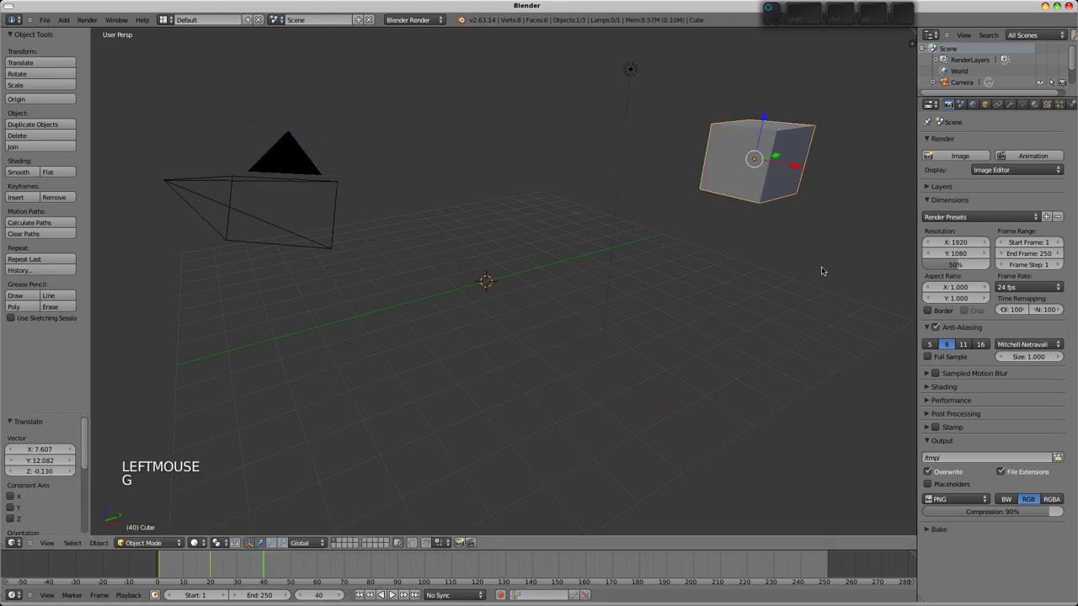
pyautogui.press('i')
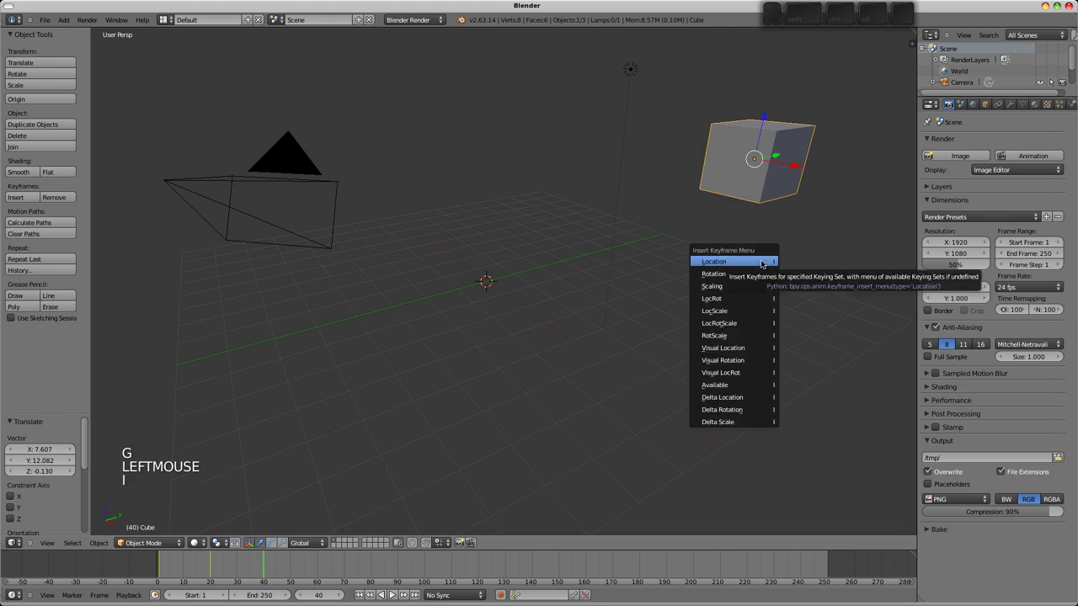
pyautogui.click(762, 262)
pyautogui.click(318, 566)
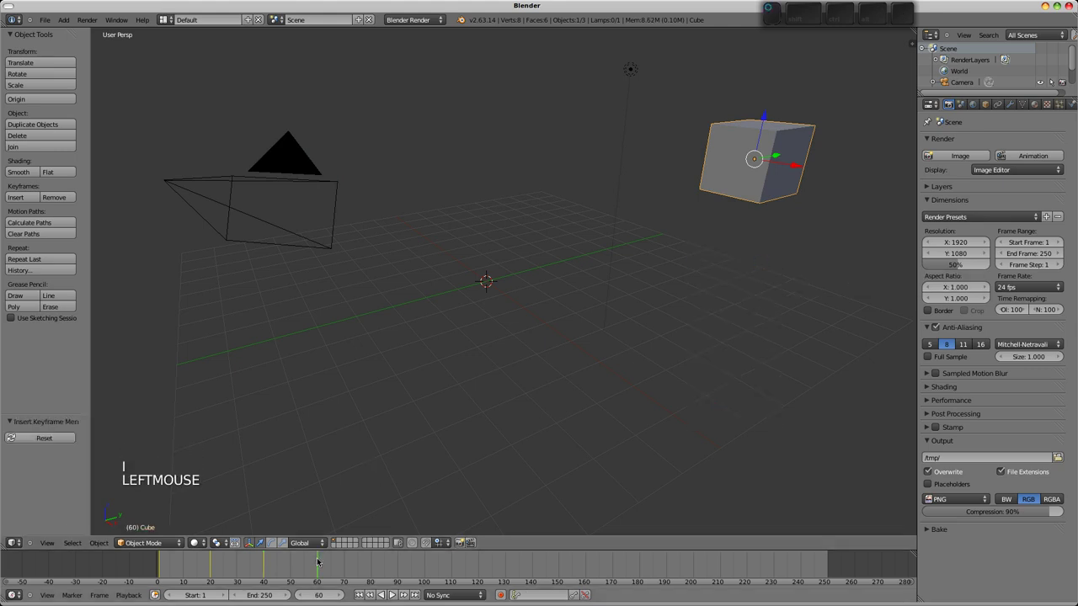
pyautogui.press('g')
pyautogui.click(300, 496)
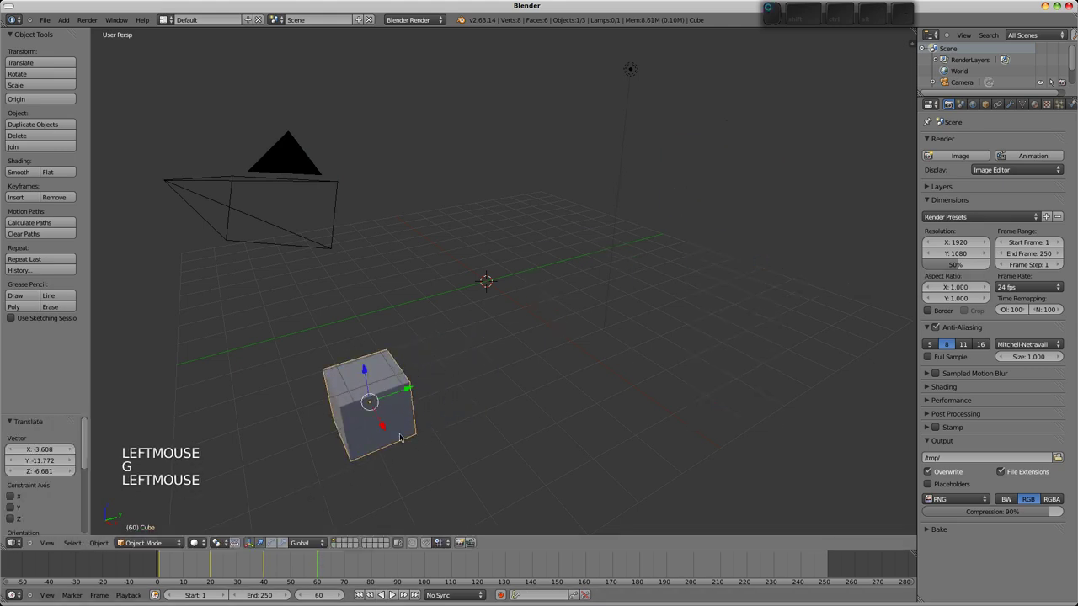
pyautogui.press('i')
pyautogui.click(440, 418)
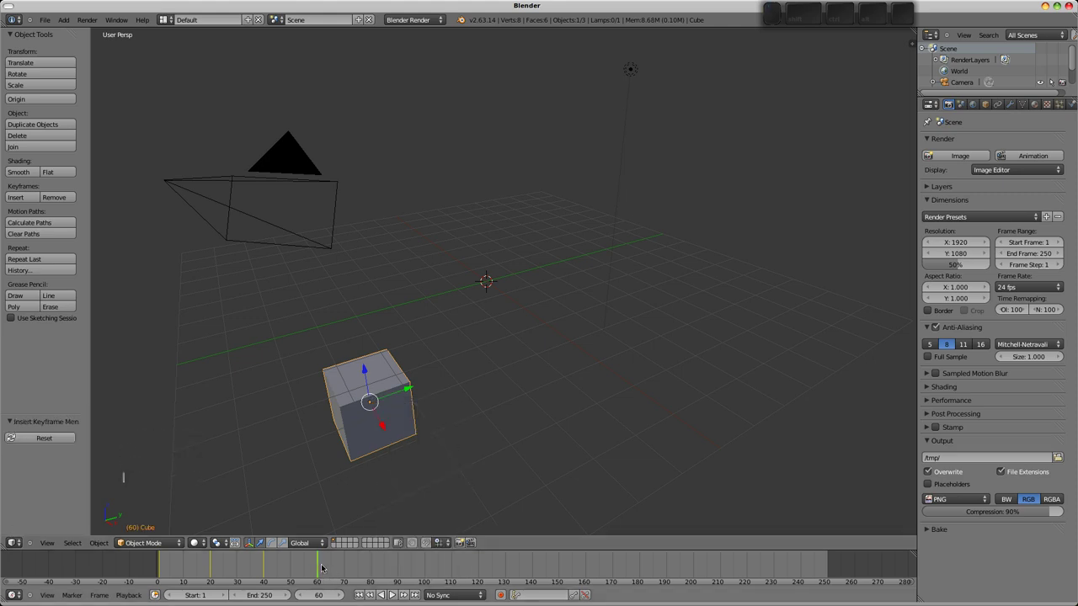
# Set frame 60 as the animation end and play the motion from frame 1.
pyautogui.press('e')
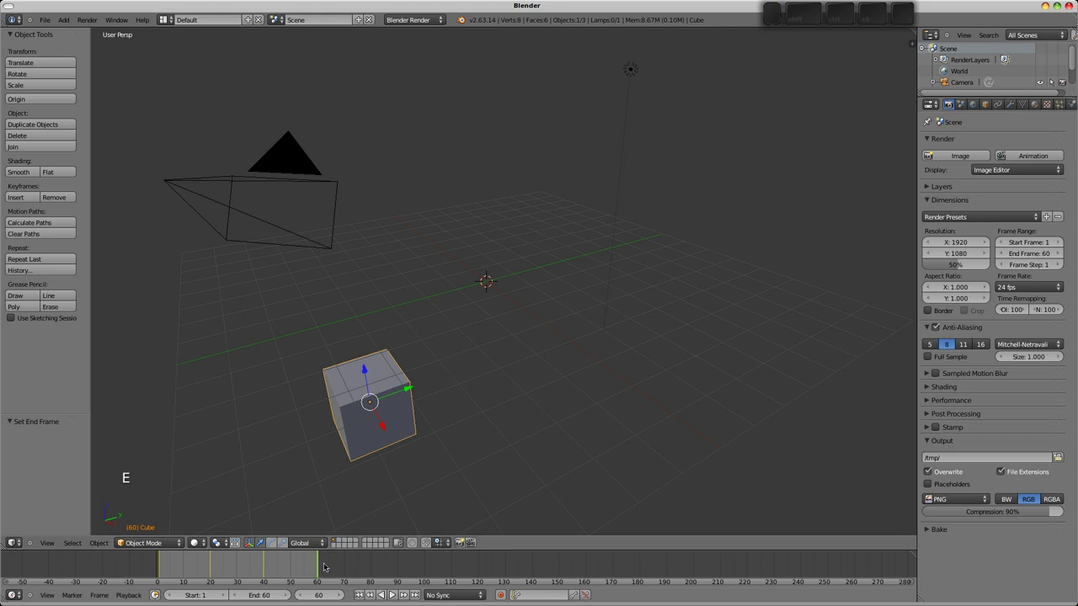
pyautogui.click(360, 595)
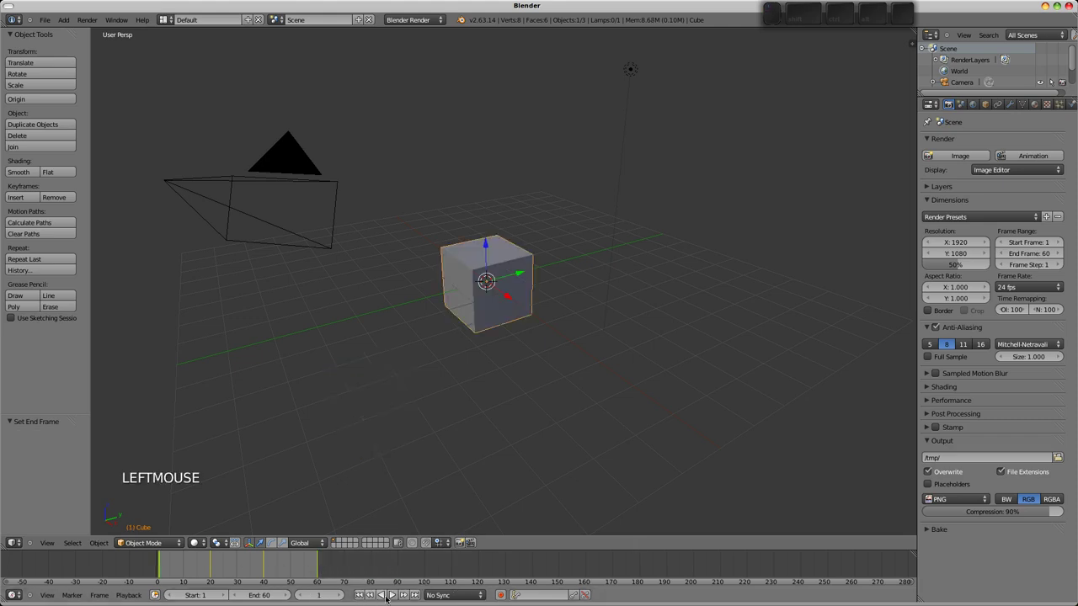
pyautogui.click(391, 596)
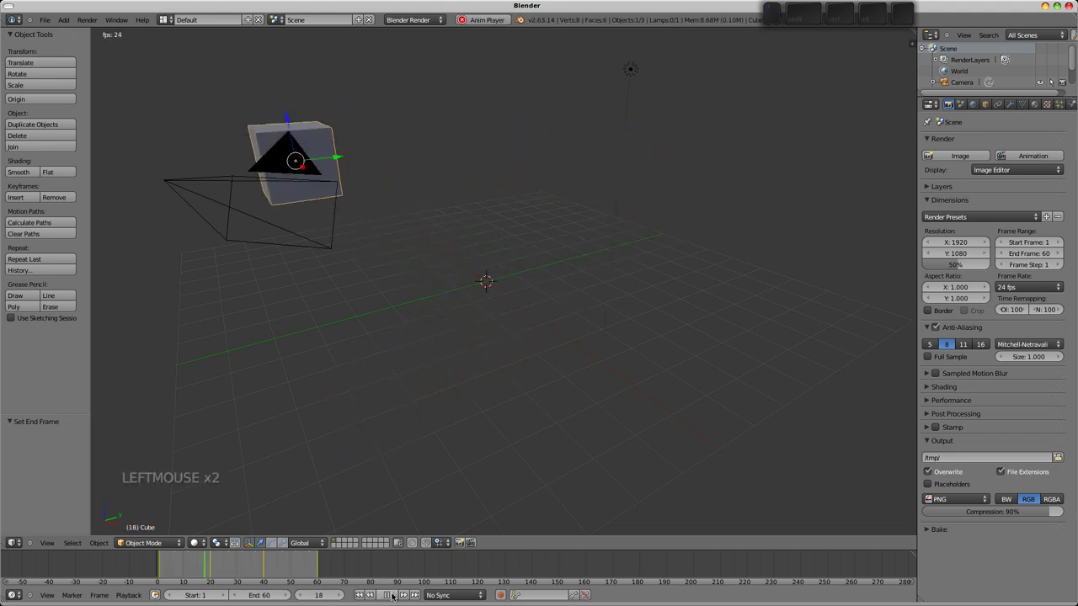
pyautogui.click(390, 595)
pyautogui.click(360, 595)
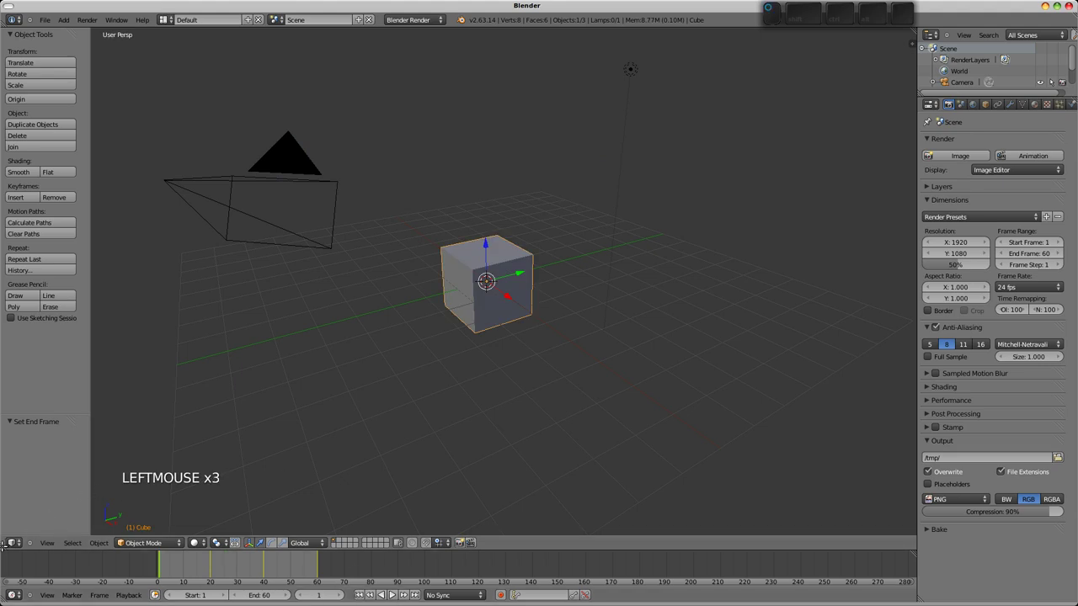
# Split off a left area, divide it in two, and make the lower half a Graph Editor.
pyautogui.moveTo(4, 546); pyautogui.dragTo(317, 539)
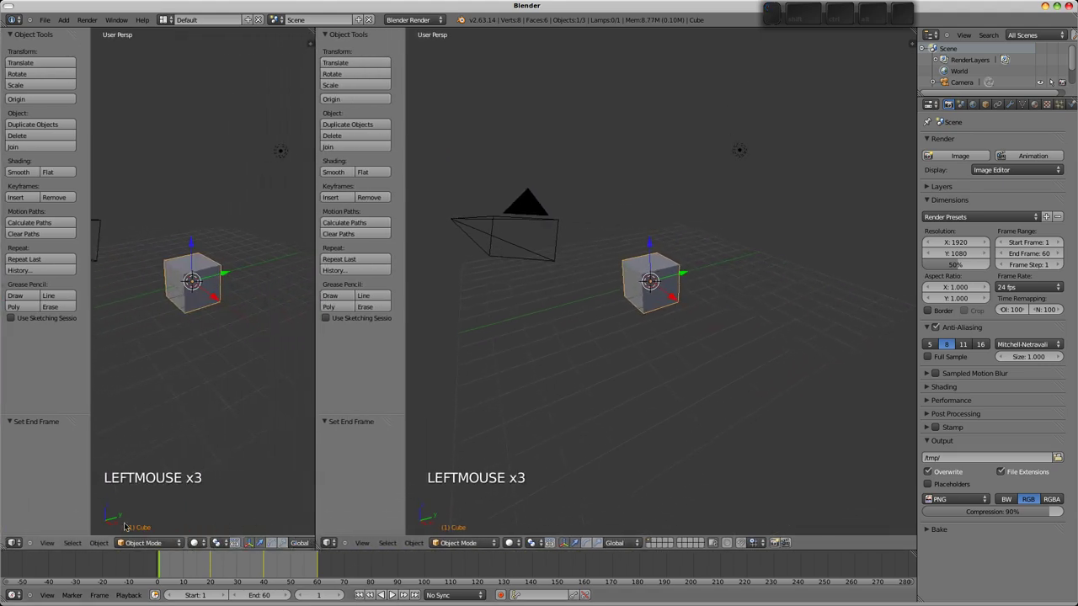
pyautogui.moveTo(3, 545); pyautogui.dragTo(5, 279)
pyautogui.click(13, 543)
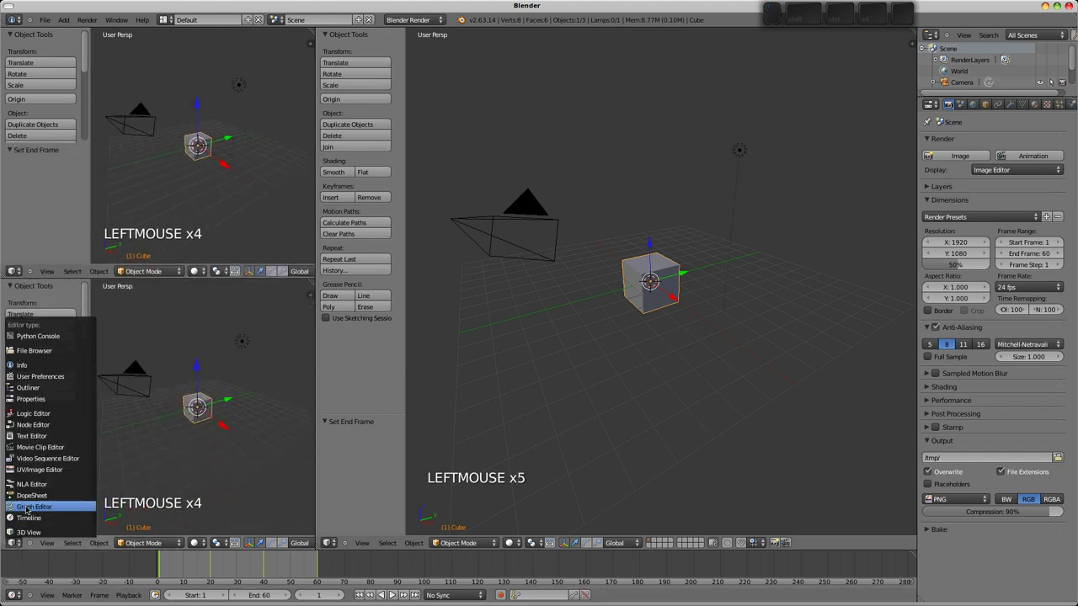
pyautogui.click(33, 506)
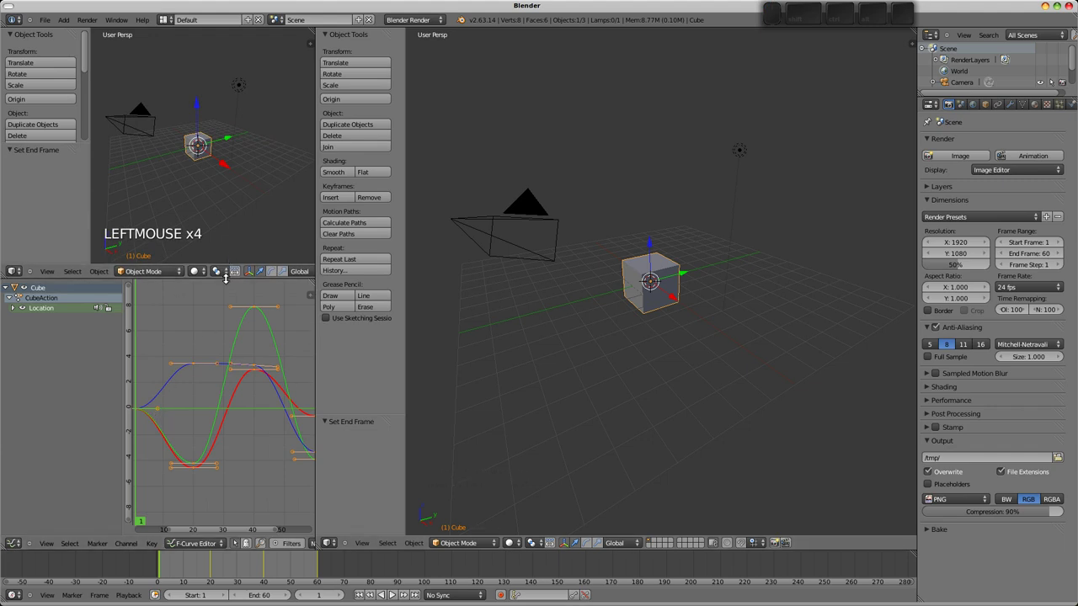
pyautogui.moveTo(225, 277); pyautogui.dragTo(224, 301)
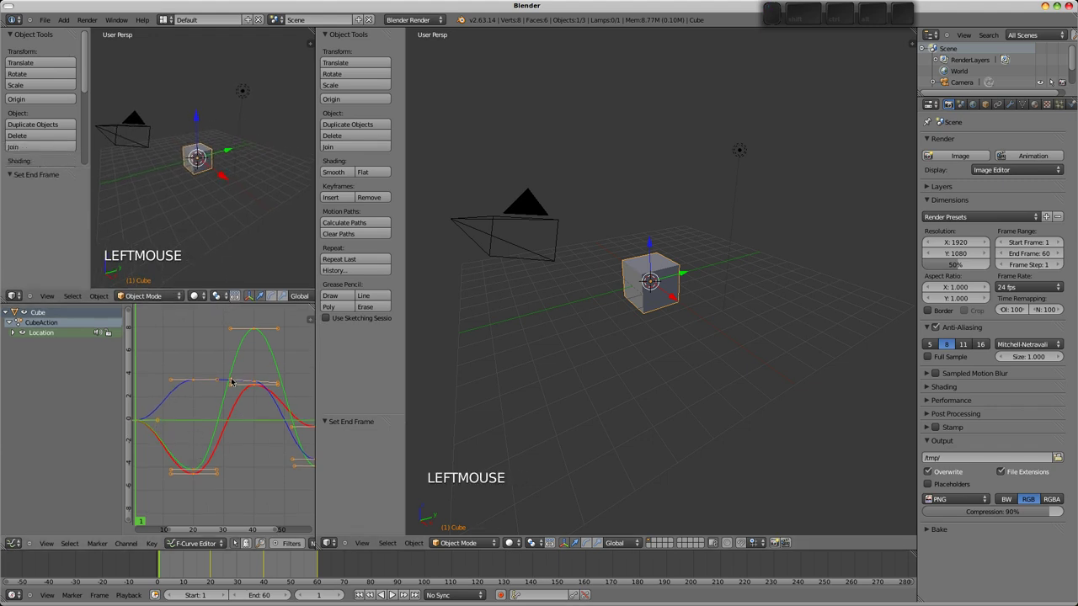
# Make the upper-left area a Dope Sheet showing frame 0 and select a keyframe.
pyautogui.click(15, 296)
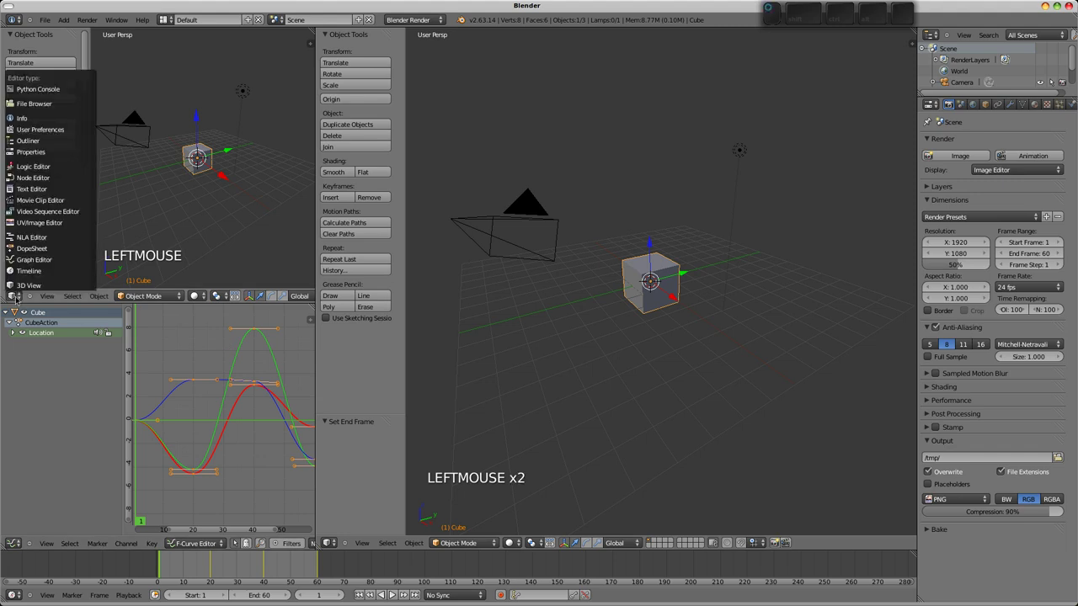
pyautogui.click(27, 248)
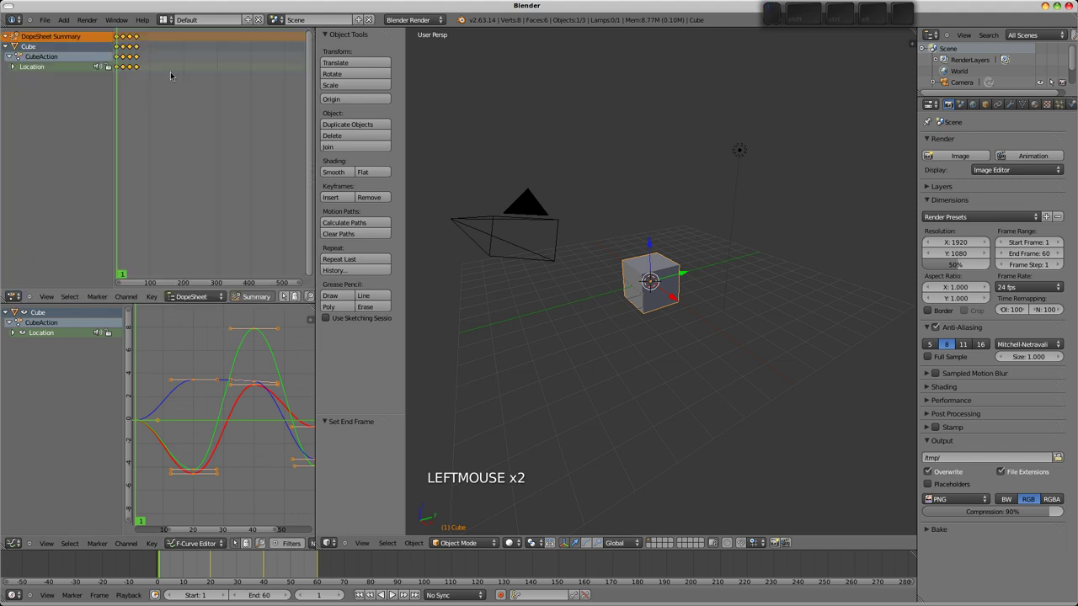
pyautogui.moveTo(159, 115); pyautogui.dragTo(153, 74, button='middle')
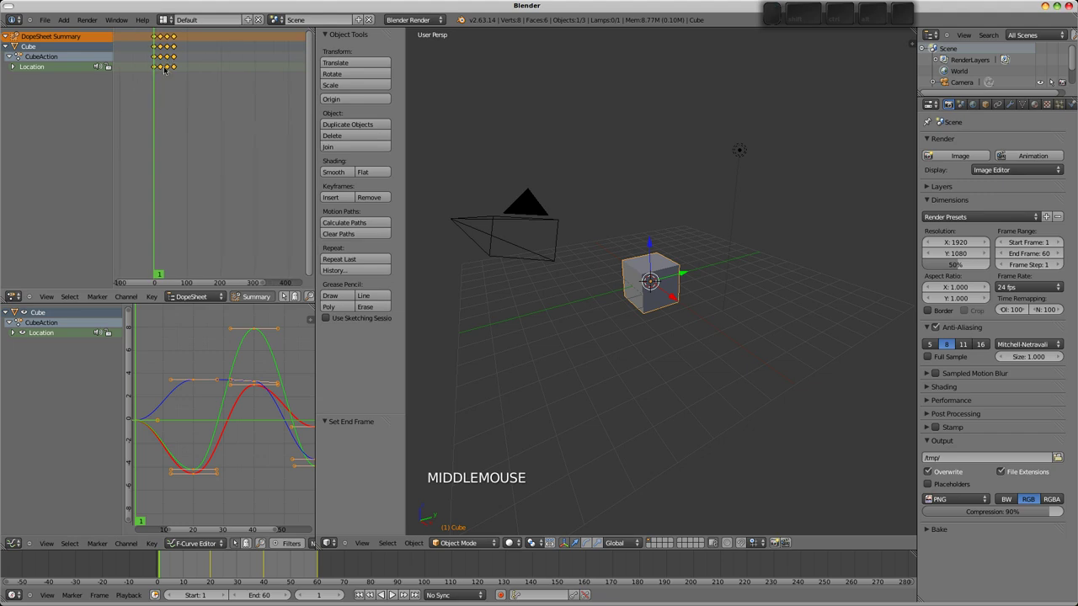
pyautogui.rightClick(174, 67)
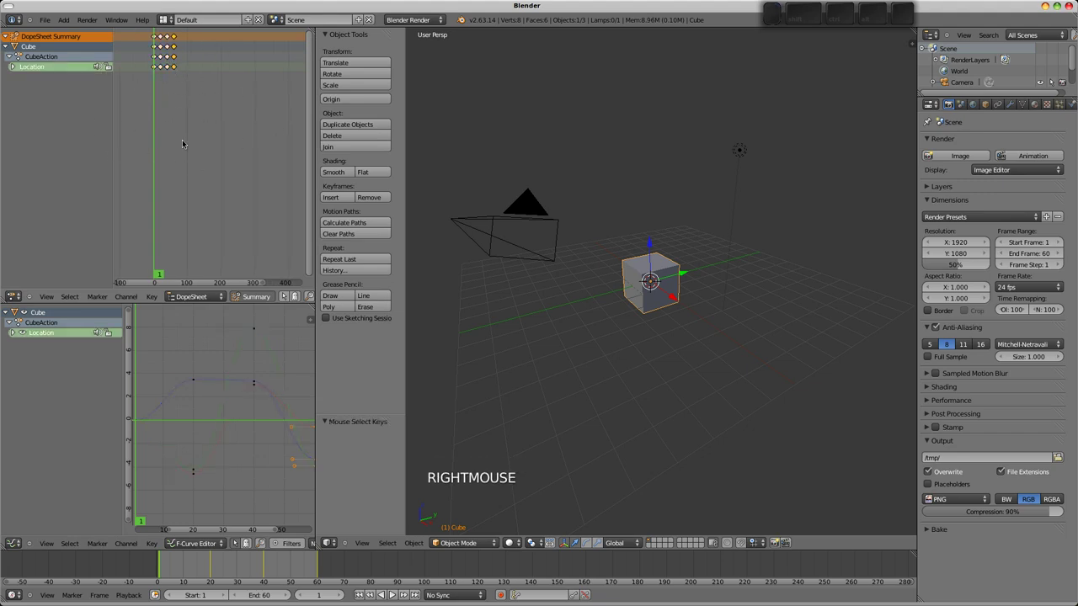
# Switch the upper editor to the Action Editor and hide its Summary row.
pyautogui.click(196, 299)
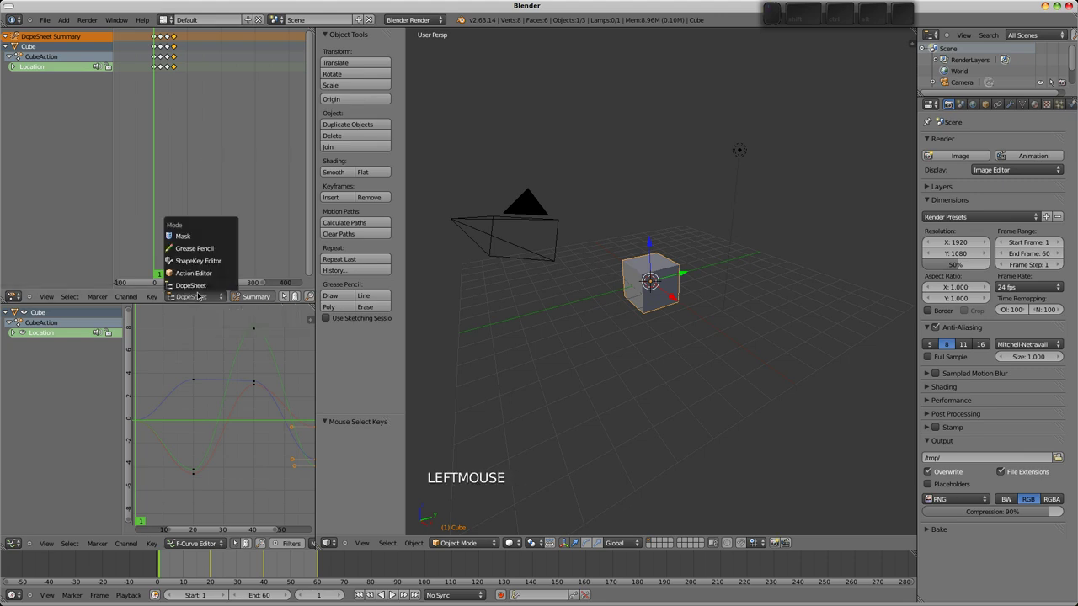
pyautogui.click(200, 274)
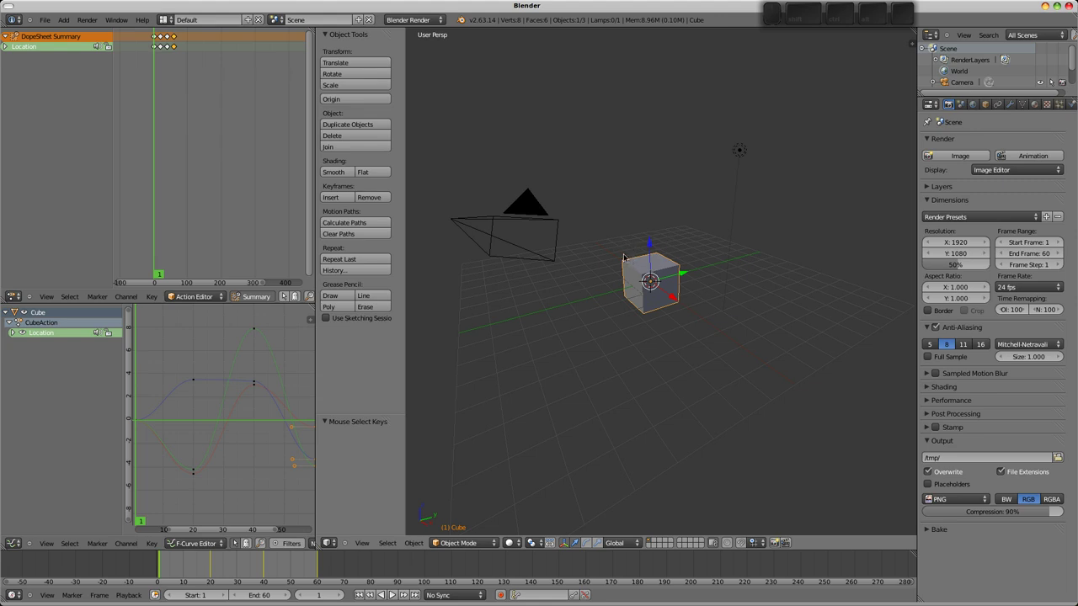
pyautogui.moveTo(226, 296)
pyautogui.mouseDown(button='middle')
pyautogui.moveTo(149, 296)
pyautogui.moveTo(221, 295)
pyautogui.mouseUp(button='middle')
pyautogui.click(227, 291)
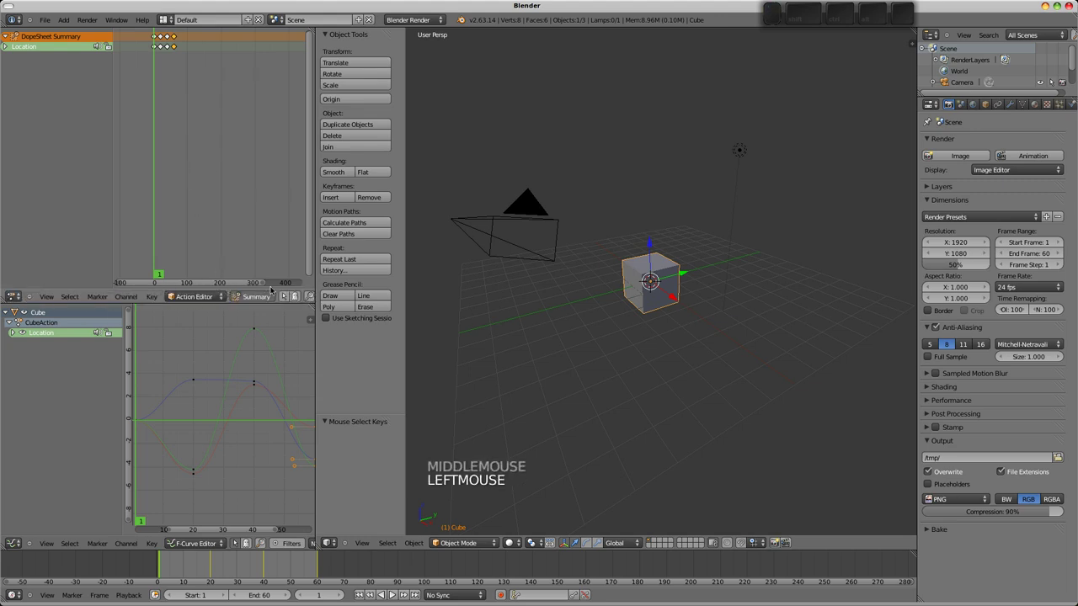
pyautogui.click(230, 299)
pyautogui.moveTo(230, 298); pyautogui.dragTo(161, 298, button='middle')
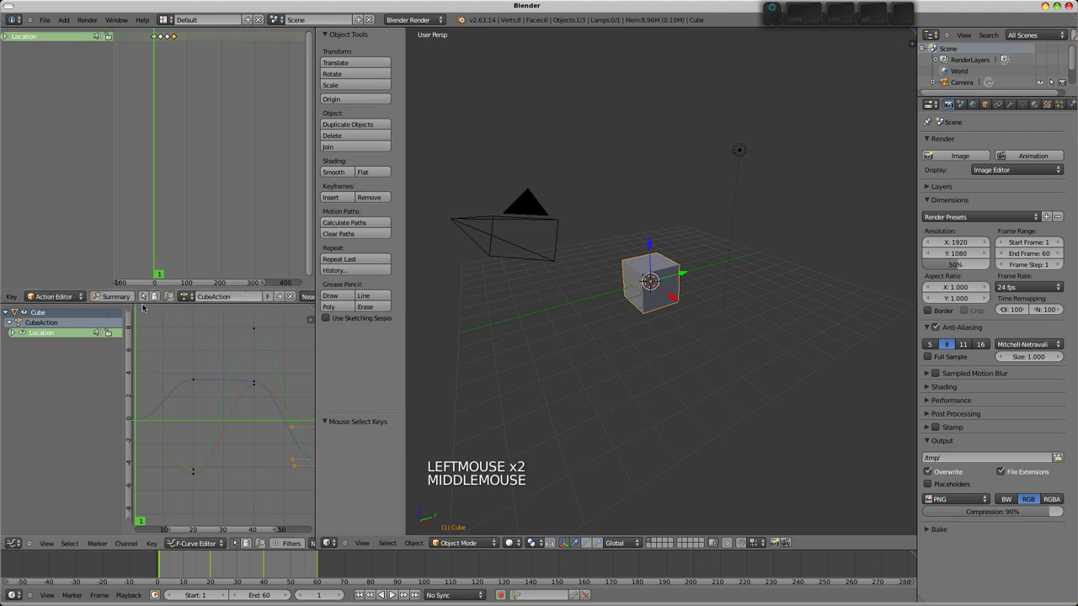
# Rename the CubeAction action to CubeMove.
pyautogui.click(358, 305)
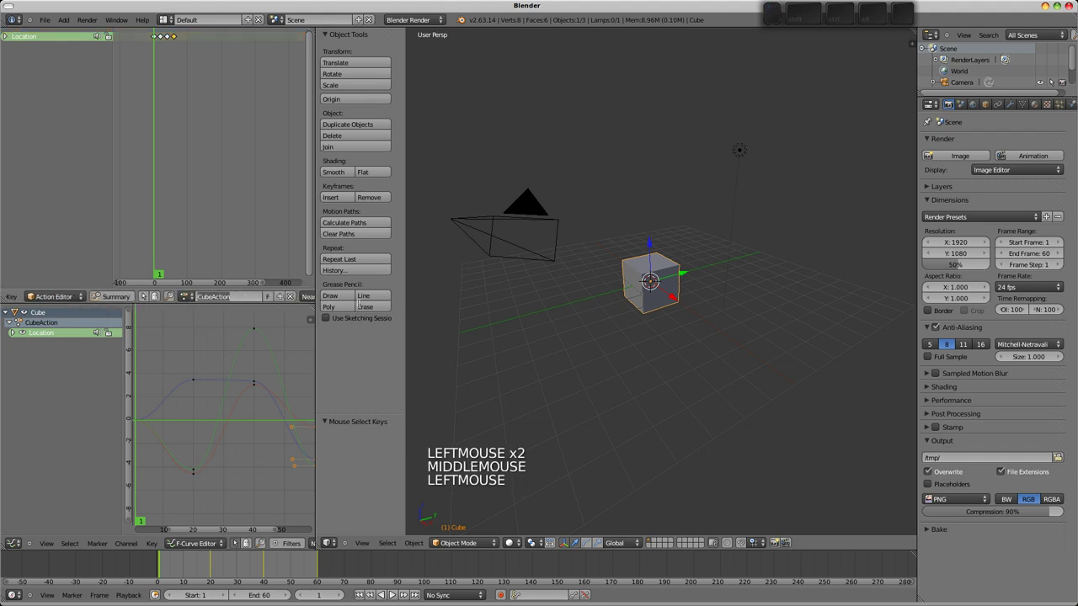
pyautogui.write('CubeMove')
pyautogui.press('Return')
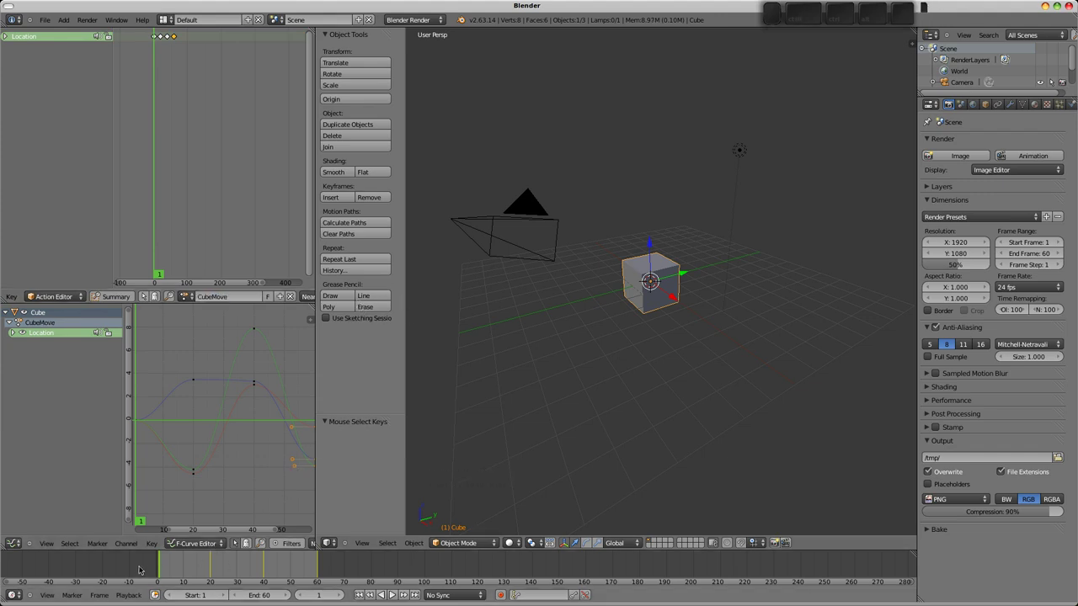
# Scrub the timeline to frame 25 and back to 0, then unlink CubeMove from the cube.
pyautogui.click(224, 566)
pyautogui.moveTo(224, 566); pyautogui.dragTo(157, 566)
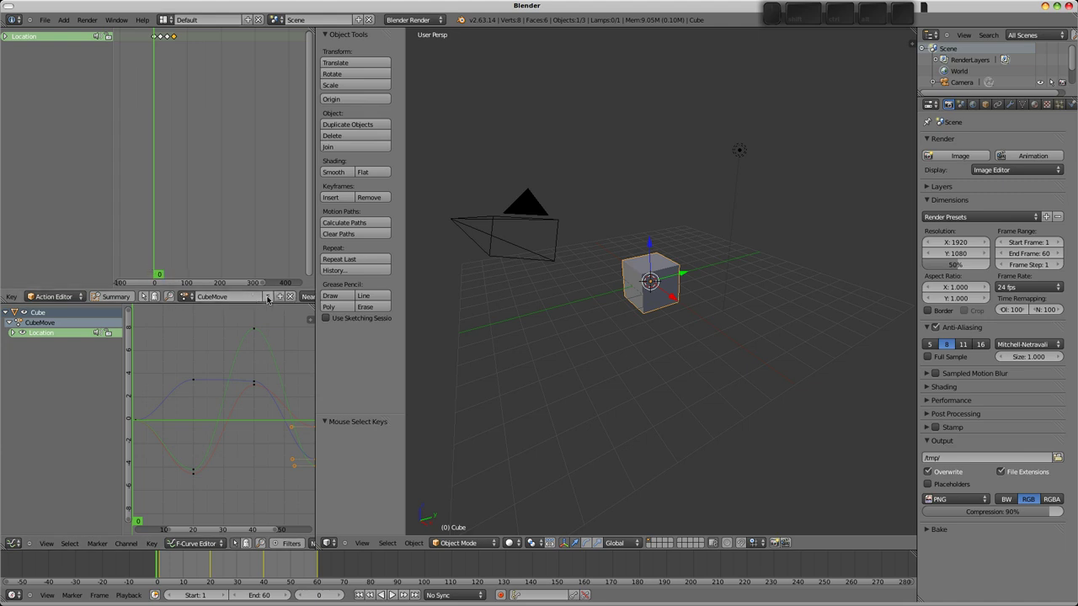
pyautogui.click(289, 296)
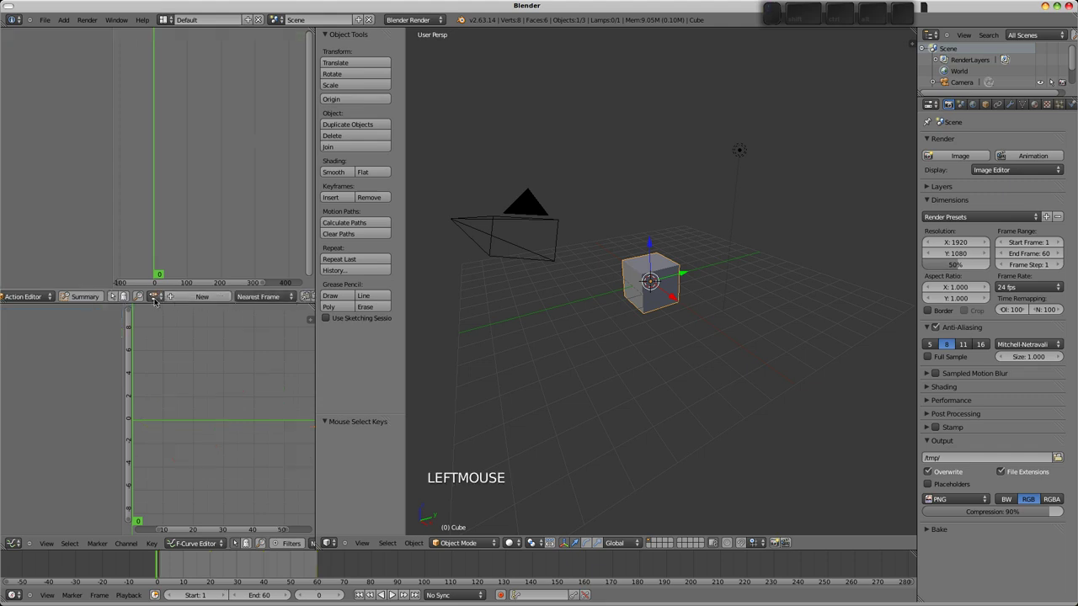
# Reassign CubeMove from the action list, unlink it again, and scrub the empty timeline.
pyautogui.click(155, 298)
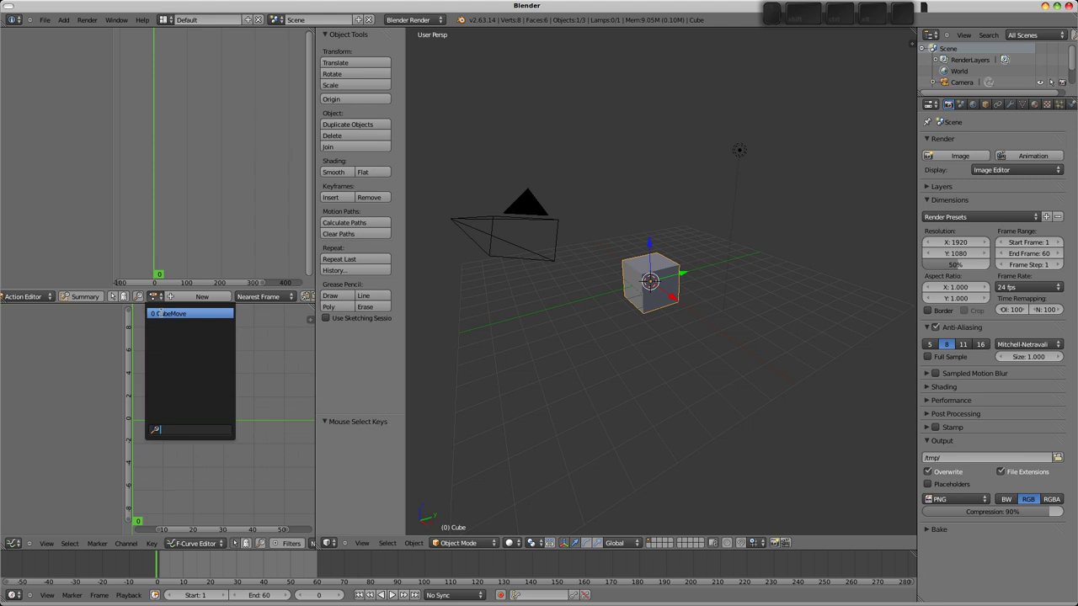
pyautogui.click(159, 313)
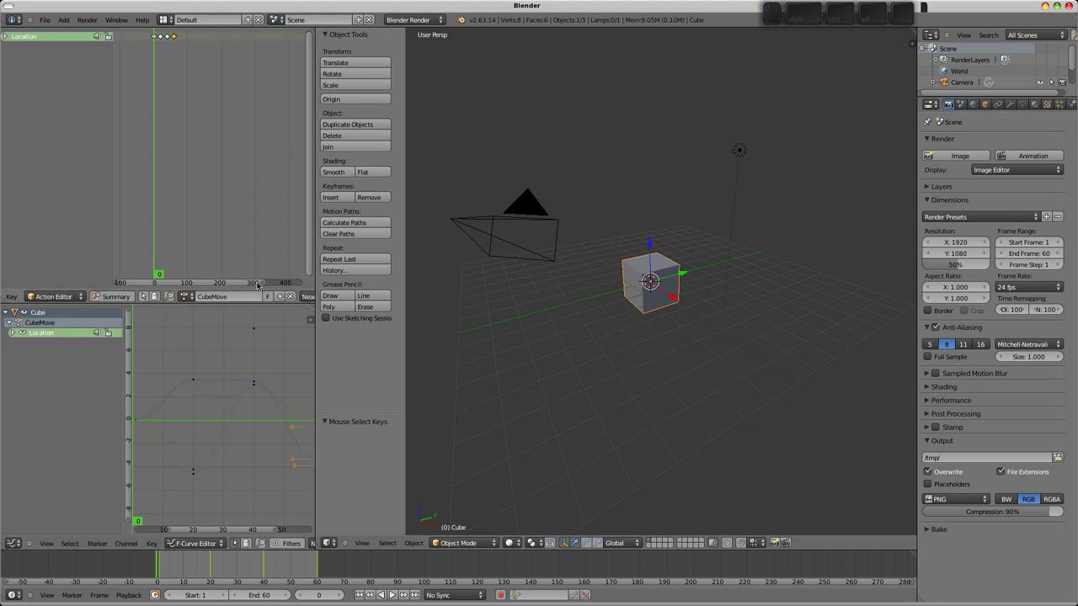
pyautogui.click(267, 298)
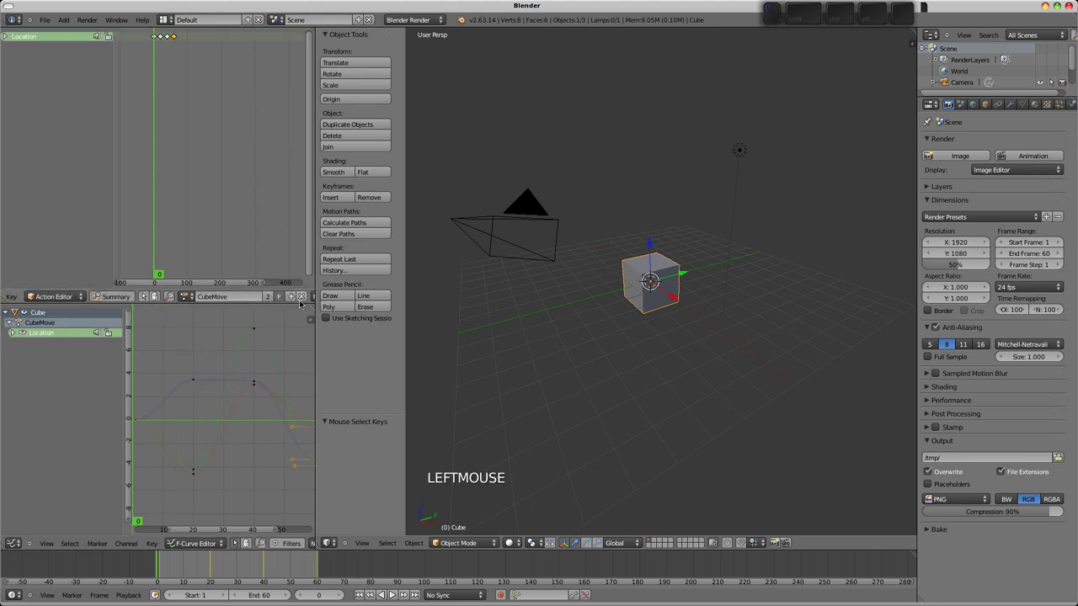
pyautogui.click(302, 296)
pyautogui.click(156, 296)
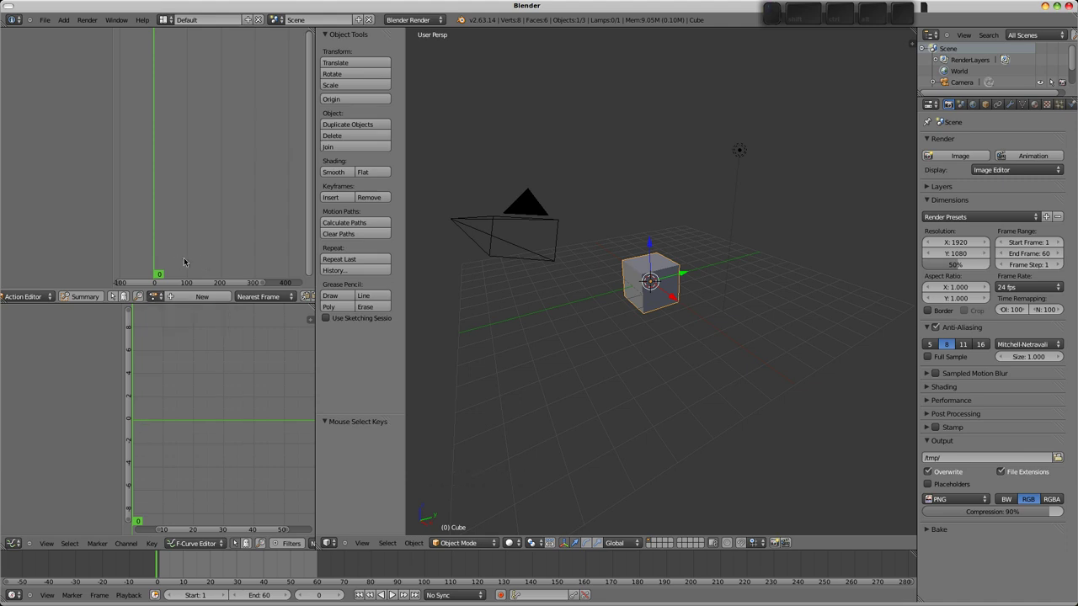
pyautogui.moveTo(278, 562); pyautogui.dragTo(157, 564)
# Create a new action named CubeRotate and key the cube's rotation at frame 0.
pyautogui.click(217, 297)
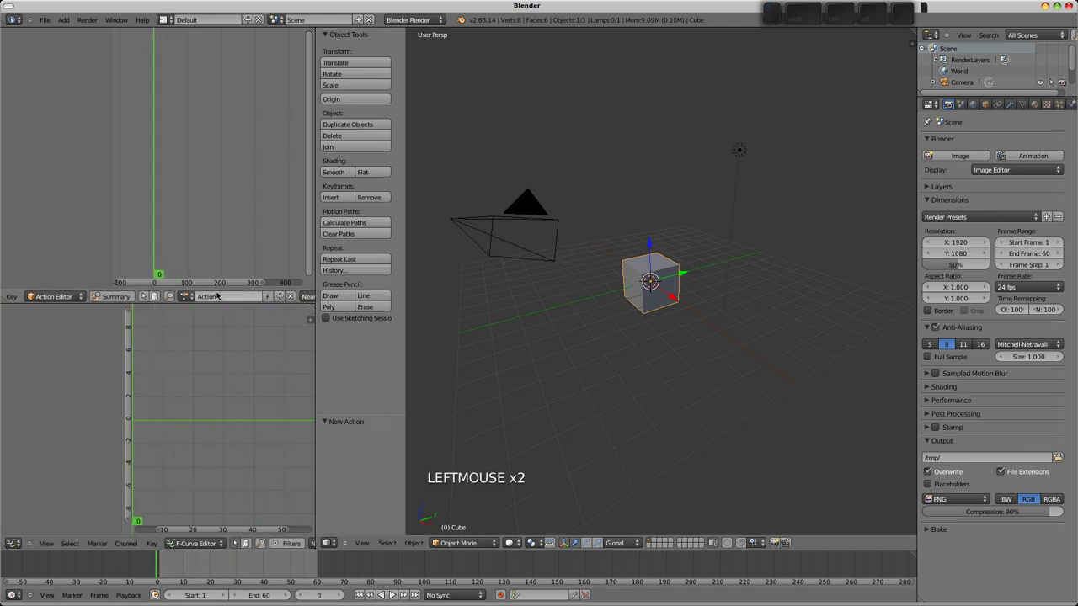
pyautogui.click(217, 297)
pyautogui.write('UbeR')
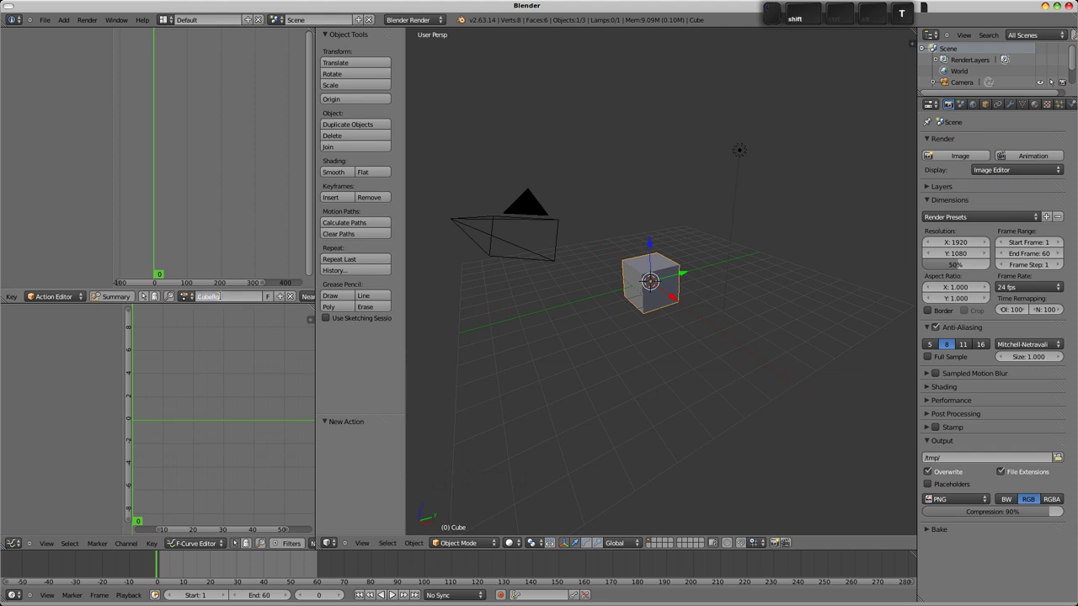
pyautogui.write('otate')
pyautogui.press('Return')
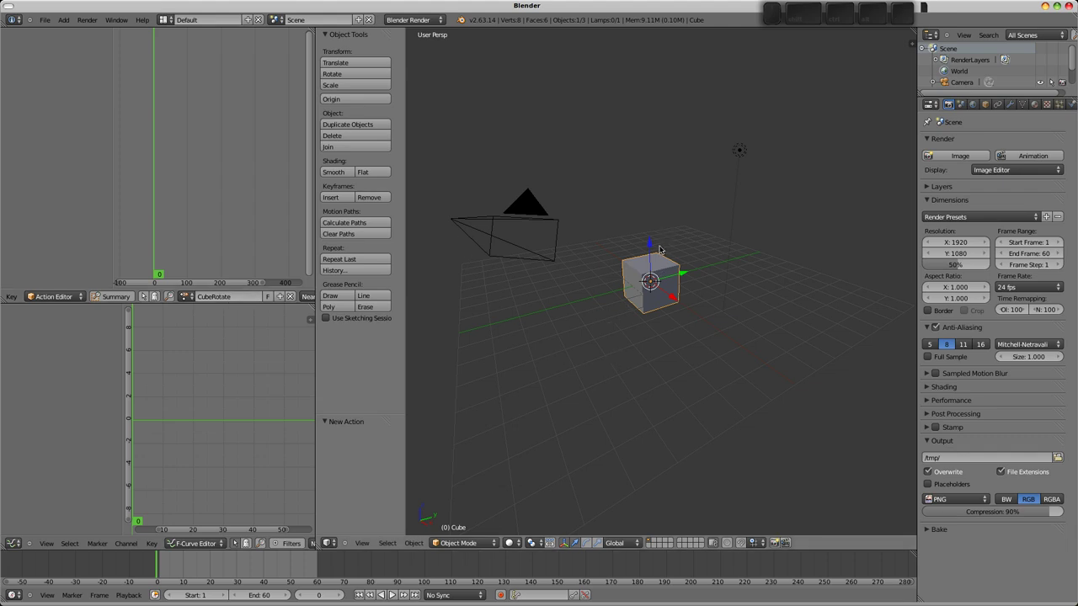
pyautogui.press('i')
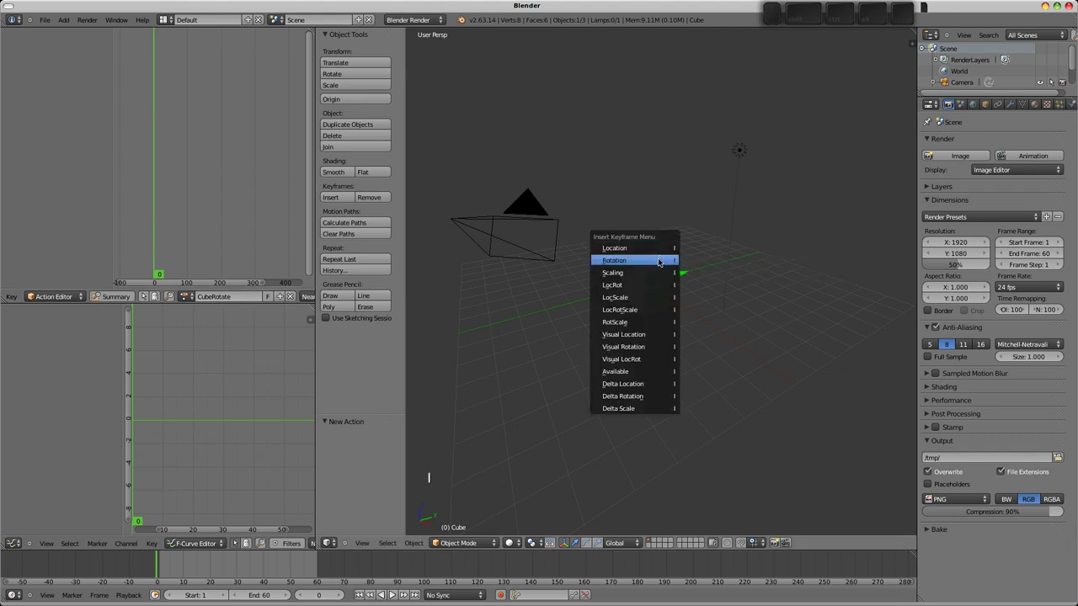
pyautogui.click(660, 261)
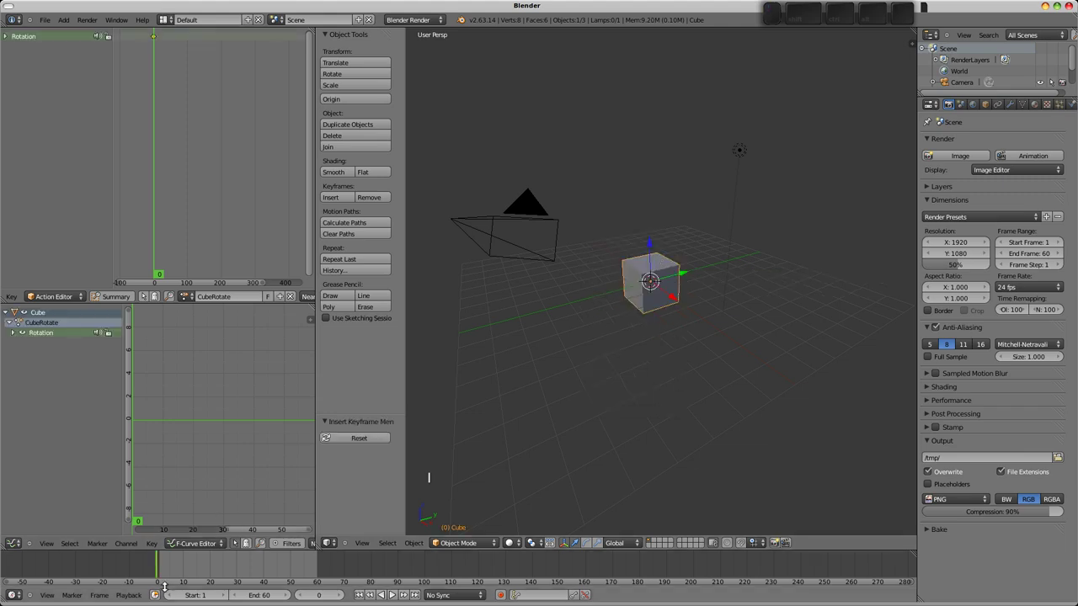
# At frame 10, rotate the cube about 103° around Z and key its rotation.
pyautogui.moveTo(168, 573); pyautogui.dragTo(184, 572)
pyautogui.press('r')
pyautogui.press('z')
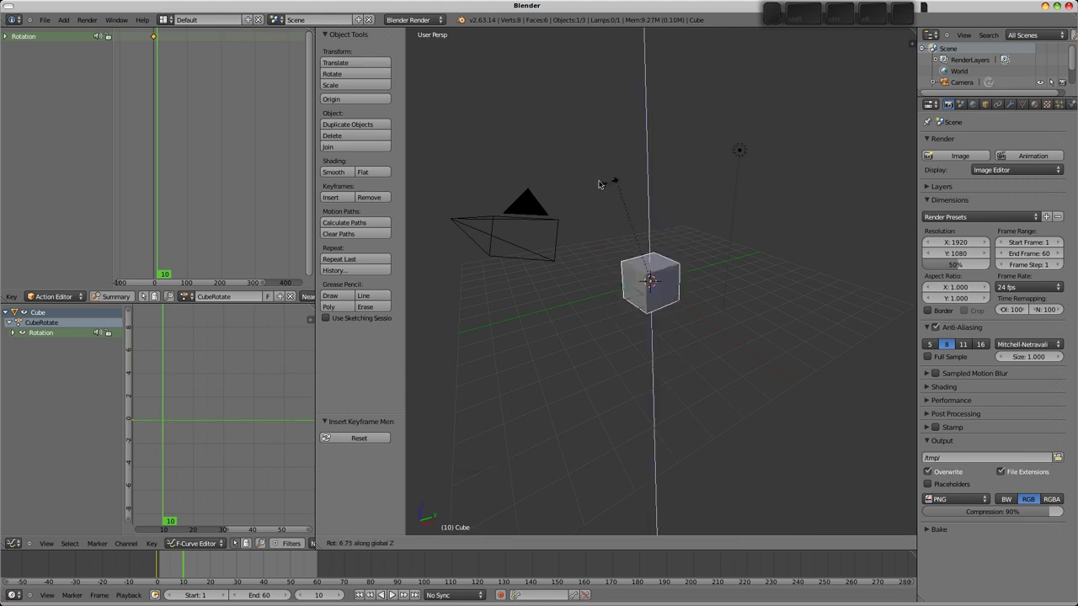
pyautogui.click(555, 325)
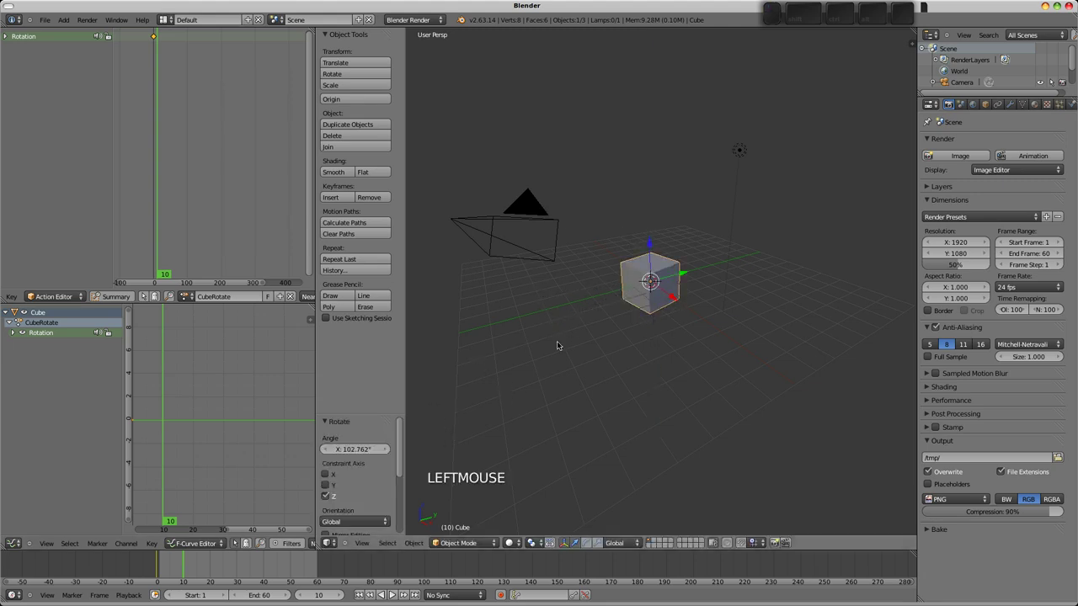
pyautogui.press('i')
pyautogui.click(554, 328)
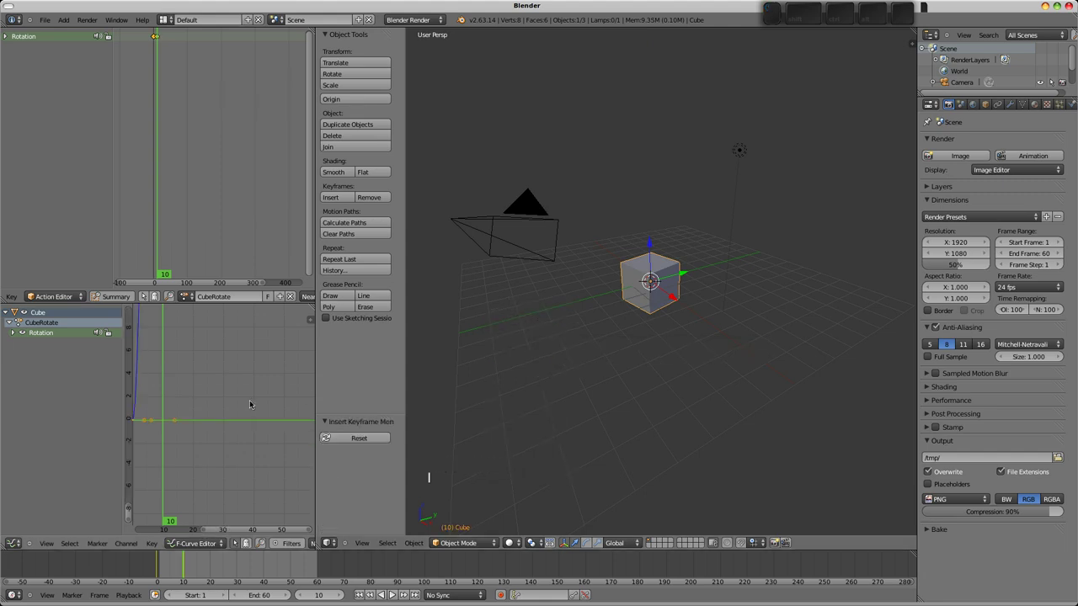
pyautogui.moveTo(171, 401); pyautogui.dragTo(216, 403, button='middle')
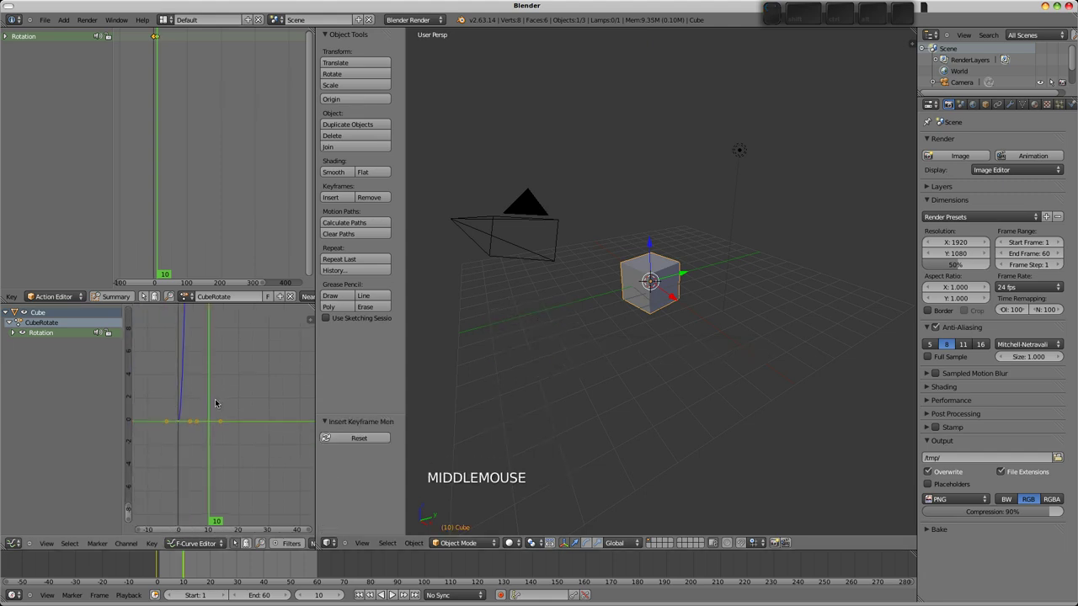
pyautogui.press('Home')
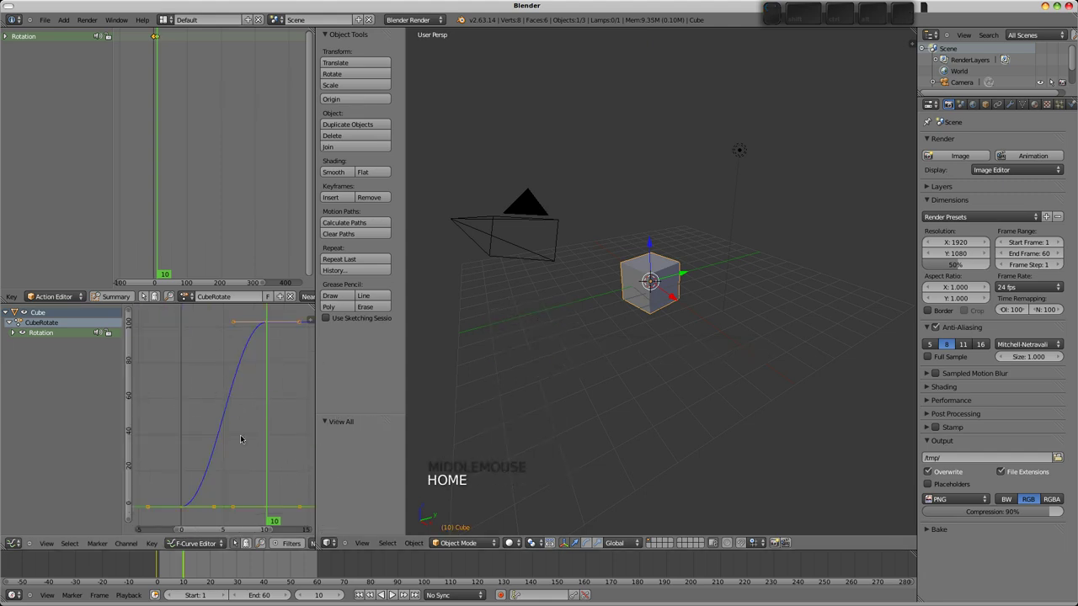
pyautogui.scroll(-2, 245, 425)
pyautogui.scroll(-3, 244, 425)
pyautogui.moveTo(244, 424); pyautogui.dragTo(224, 417, button='middle')
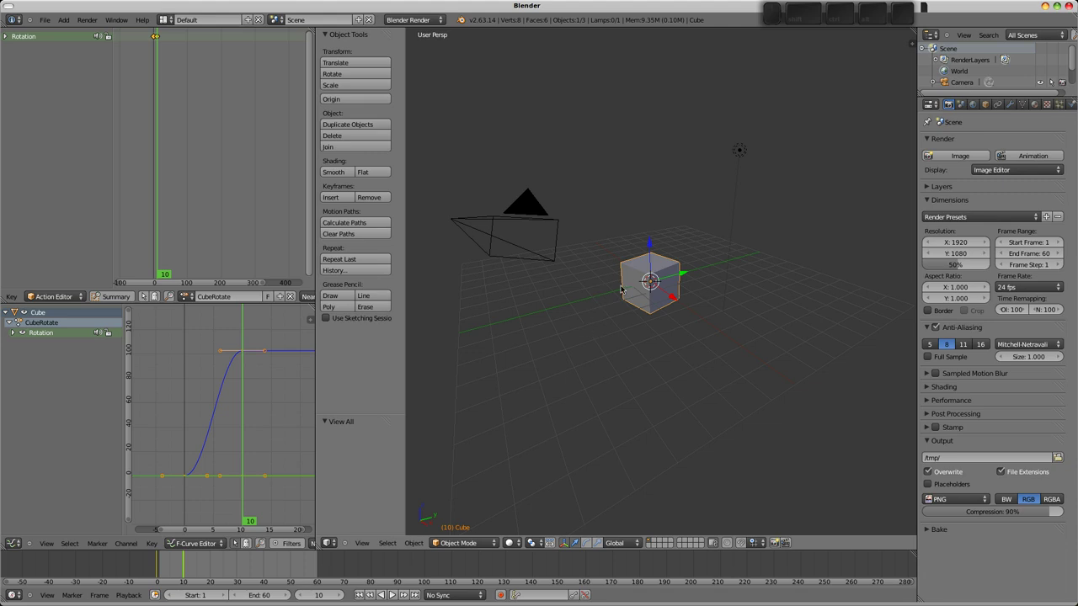
# Set CubeRotate's rotation curve to linear extrapolation.
pyautogui.hotkey('shift', 'e')
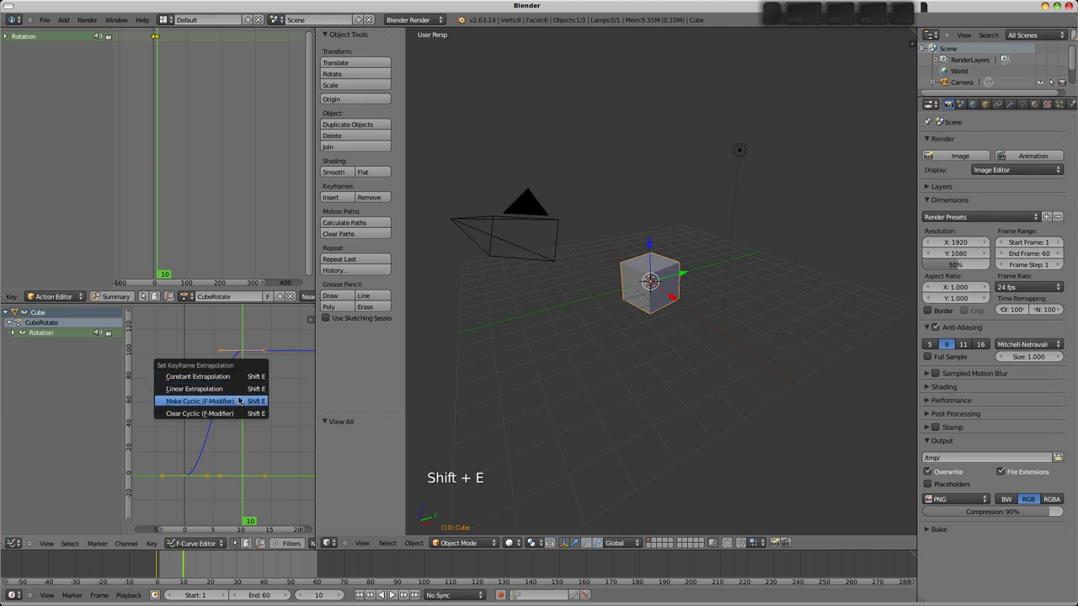
pyautogui.click(237, 390)
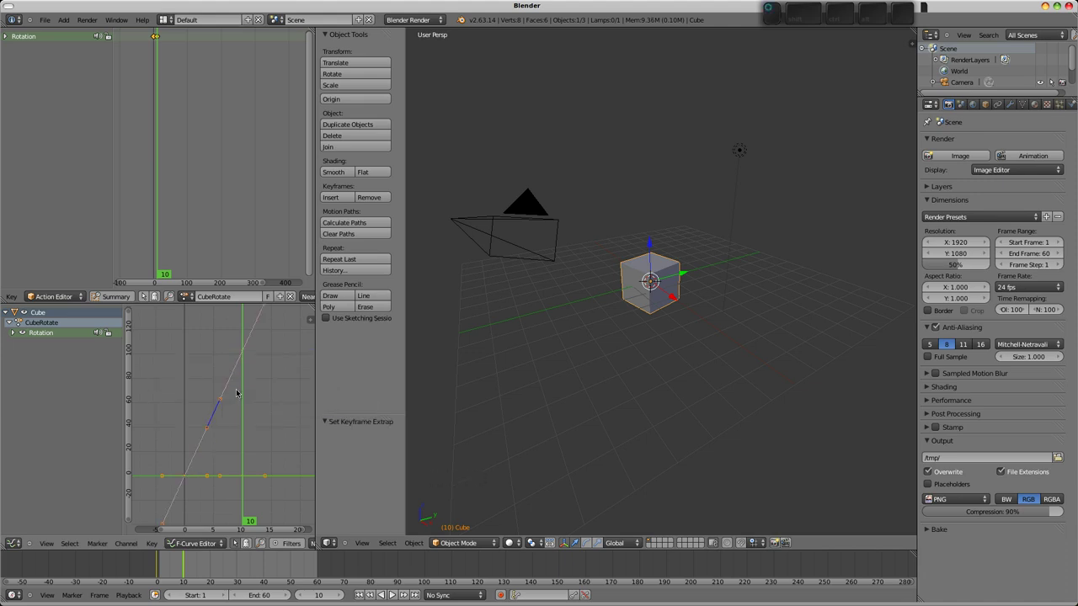
pyautogui.scroll(-20, 251, 354)
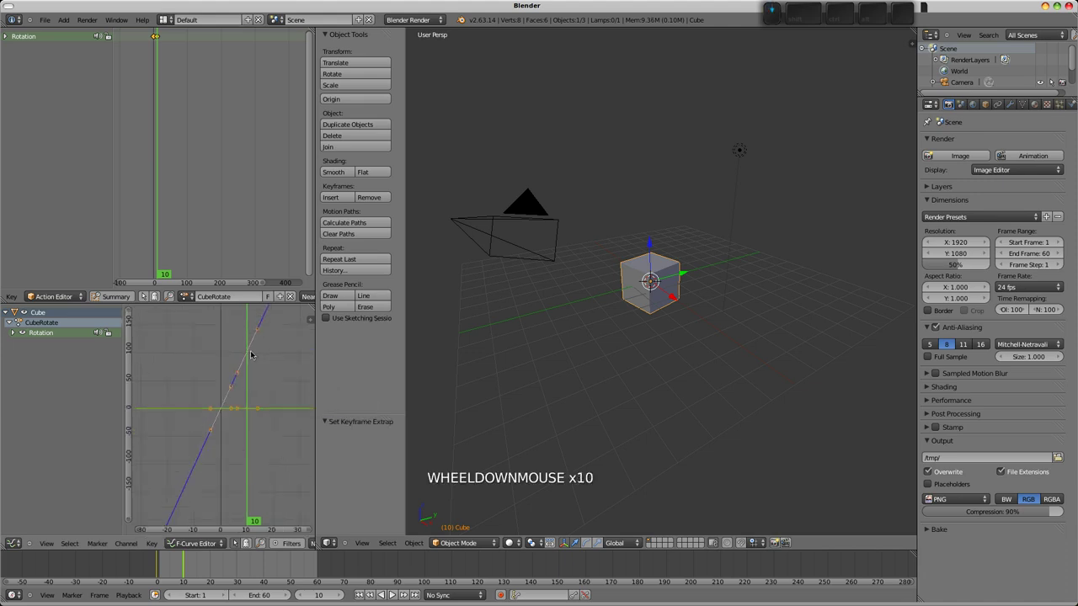
pyautogui.scroll(1, 249, 367)
pyautogui.scroll(19, 250, 367)
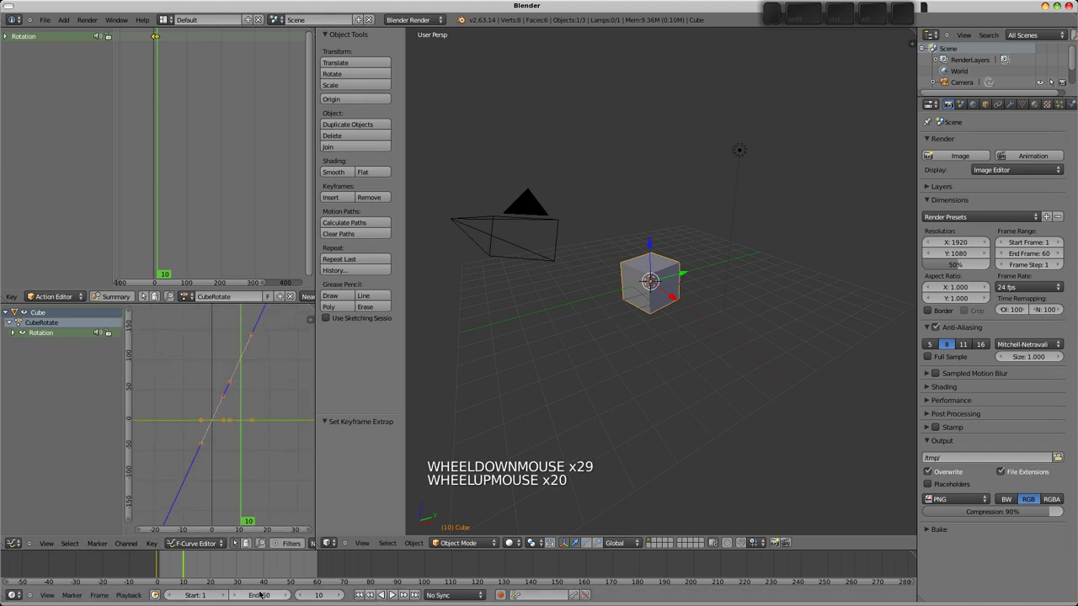
# Set the scene end frame to 254 and play the animation, then stop it.
pyautogui.moveTo(282, 589); pyautogui.dragTo(383, 589)
pyautogui.click(392, 596)
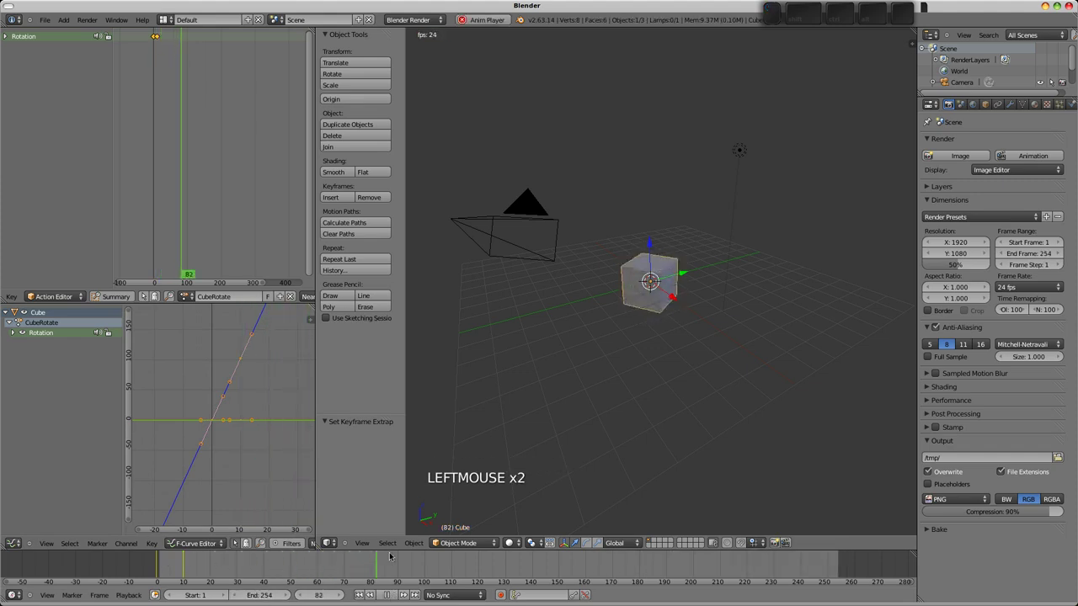
pyautogui.click(384, 595)
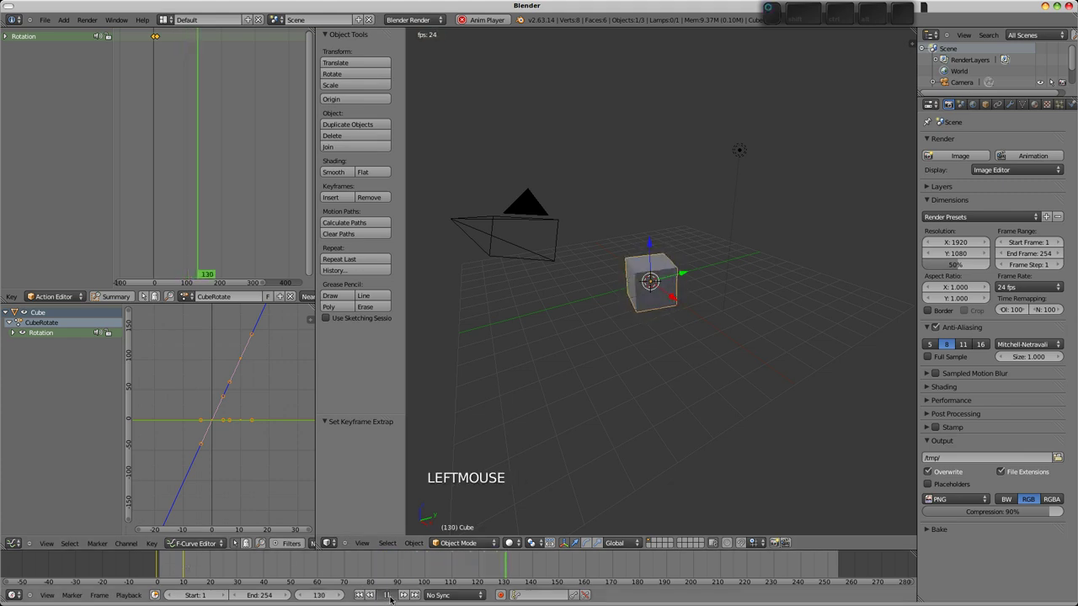
# Return to frame 1, give CubeRotate a fake user, unlink it, and switch the lower-left area to NLA Editor.
pyautogui.click(359, 595)
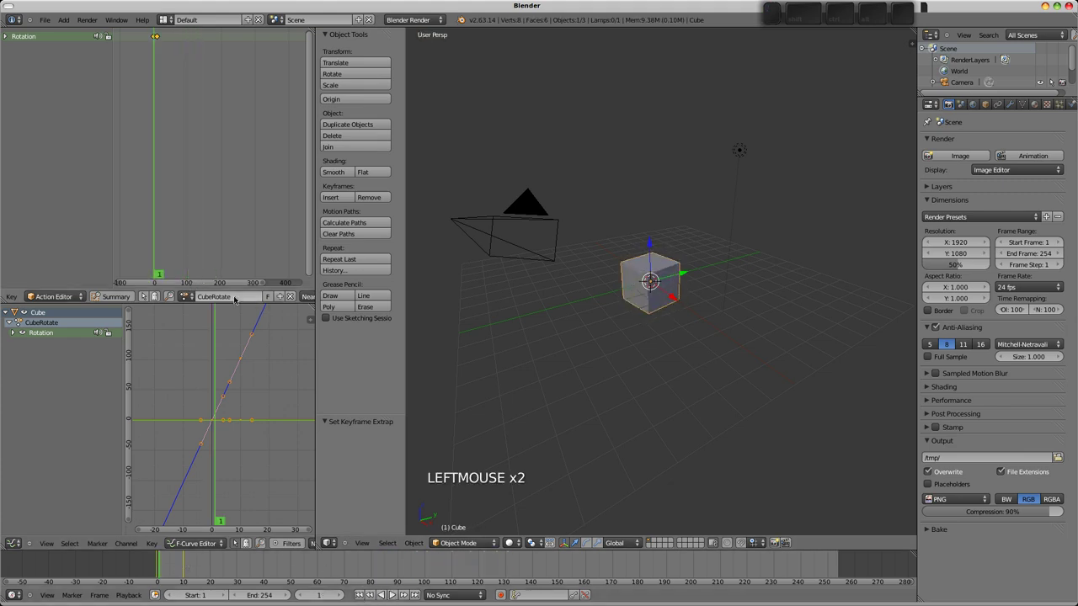
pyautogui.moveTo(250, 299); pyautogui.dragTo(236, 299, button='middle')
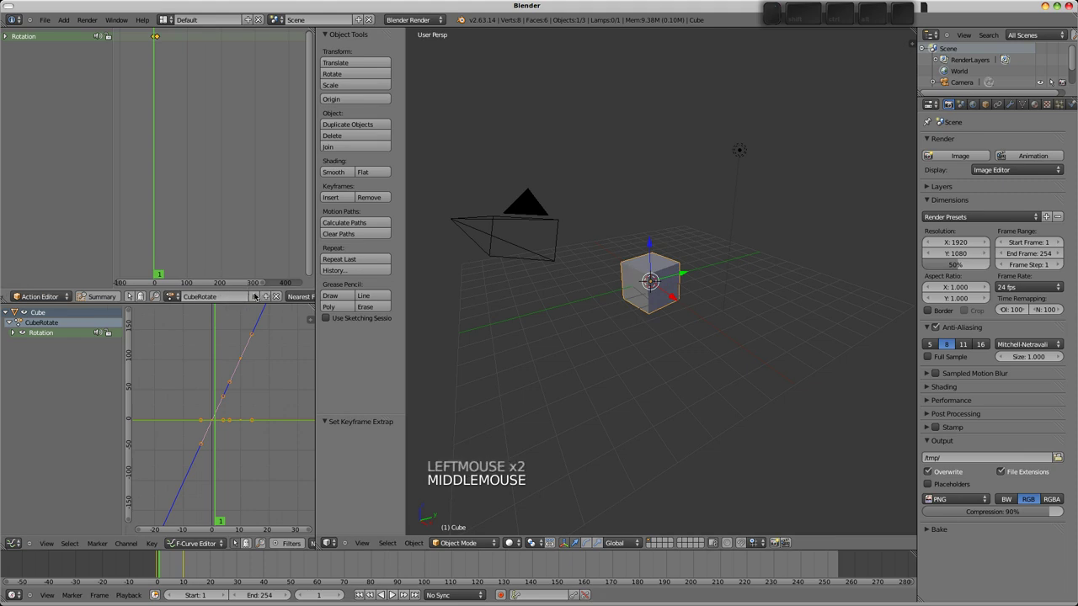
pyautogui.click(254, 297)
pyautogui.click(287, 296)
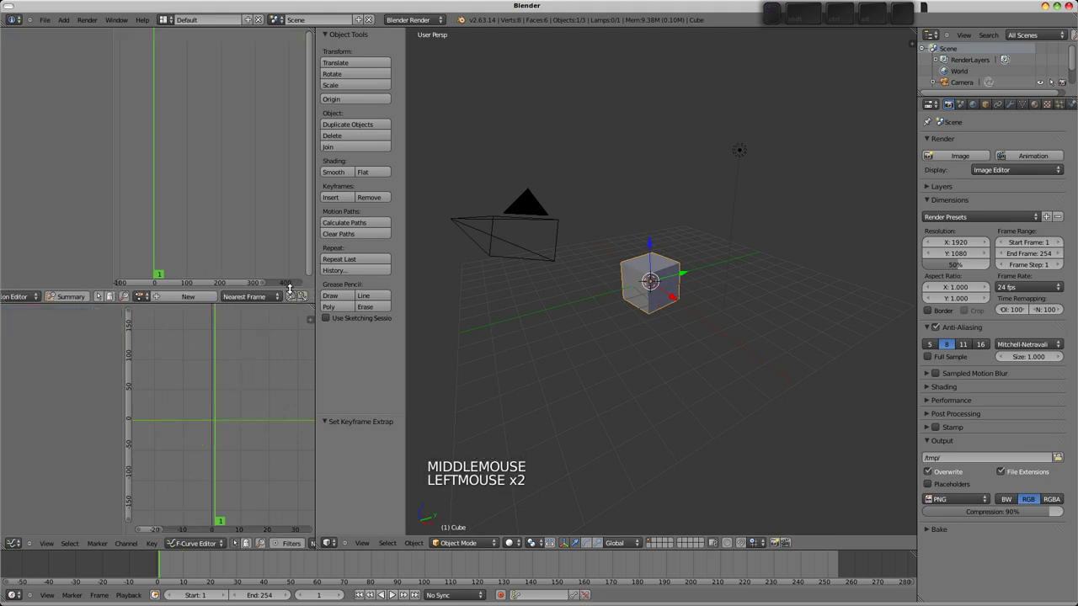
pyautogui.click(13, 545)
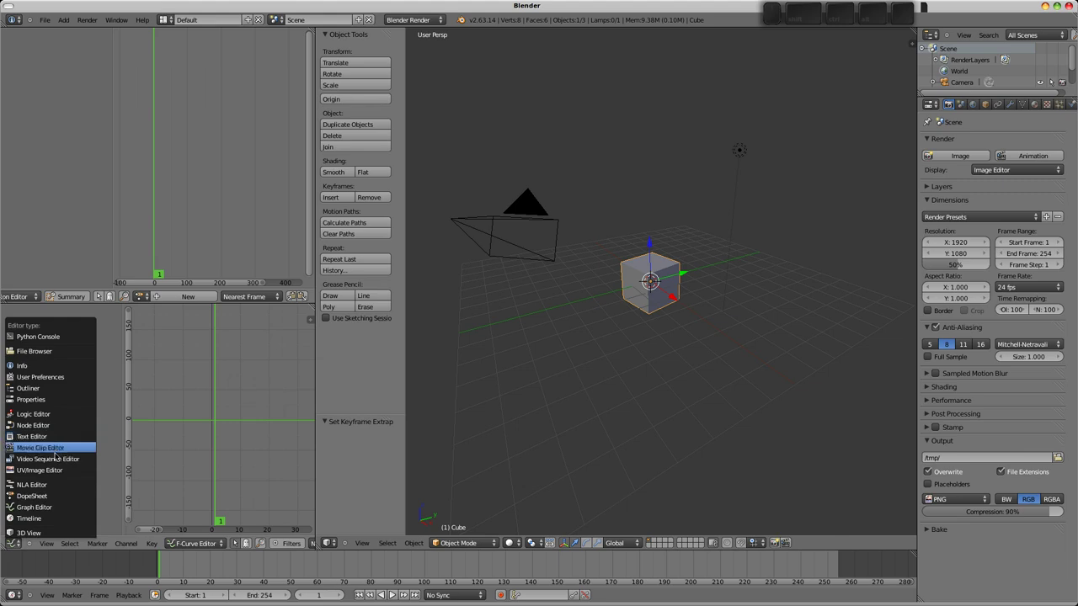
pyautogui.click(54, 484)
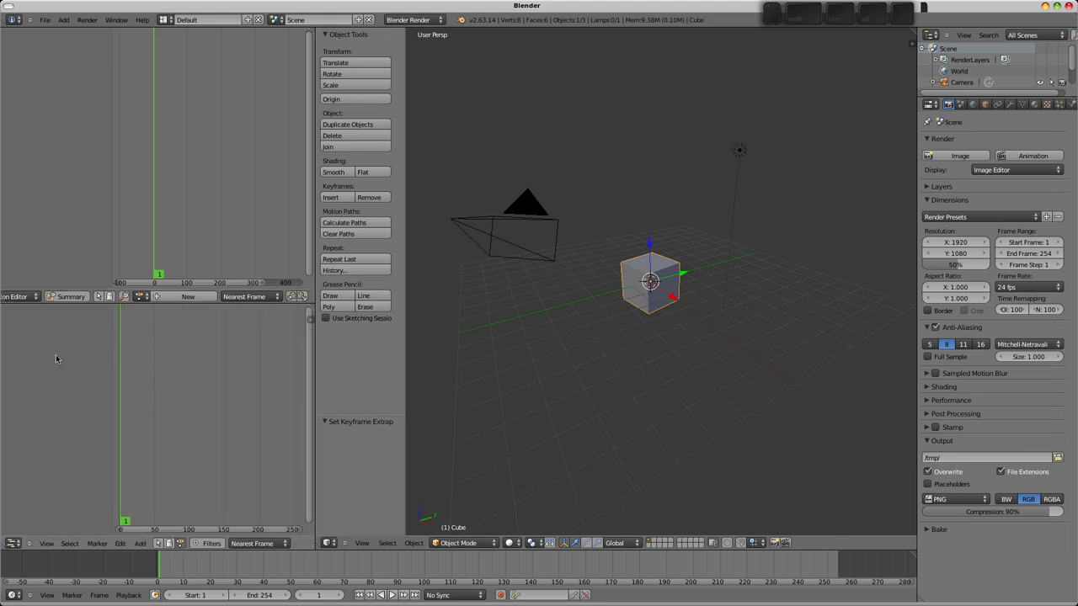
# Reassign CubeMove to the cube from the action list and scrub it back to frame 0.
pyautogui.click(139, 297)
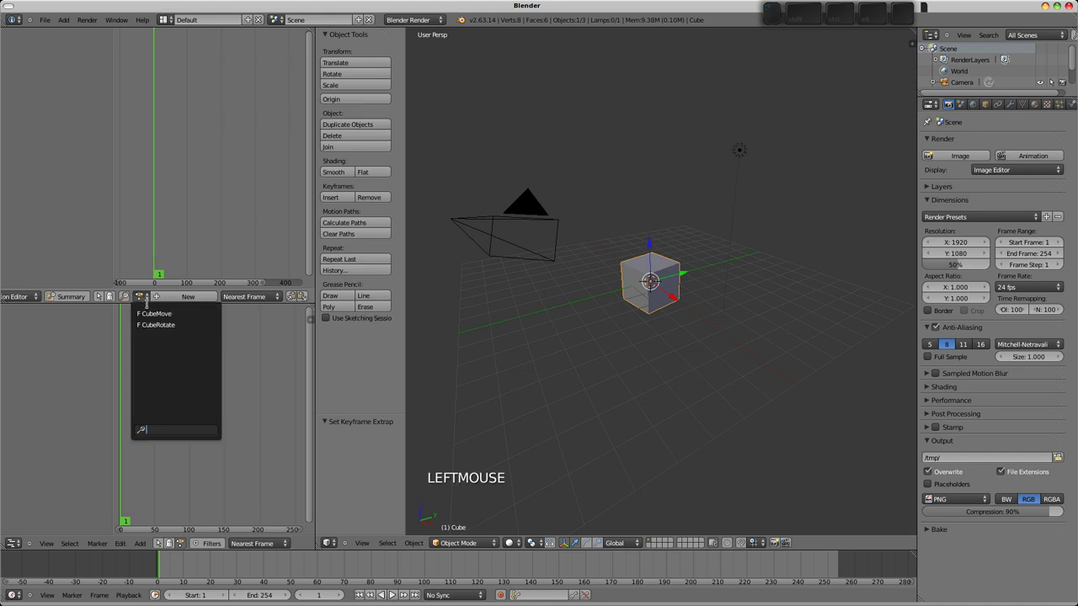
pyautogui.click(191, 314)
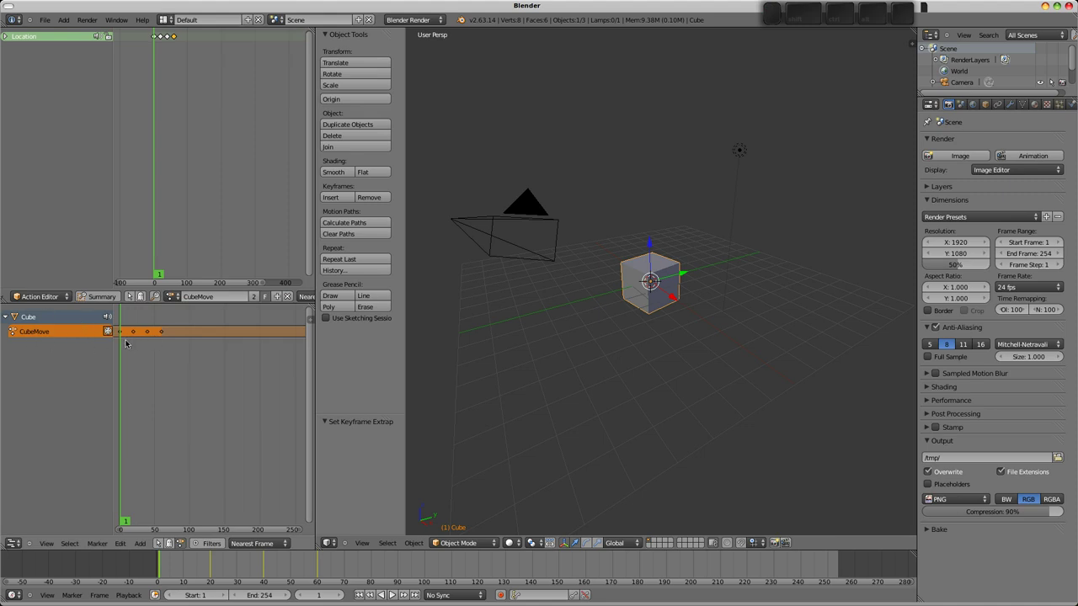
pyautogui.moveTo(126, 343)
pyautogui.mouseDown()
pyautogui.moveTo(156, 343)
pyautogui.moveTo(116, 341)
pyautogui.mouseUp()
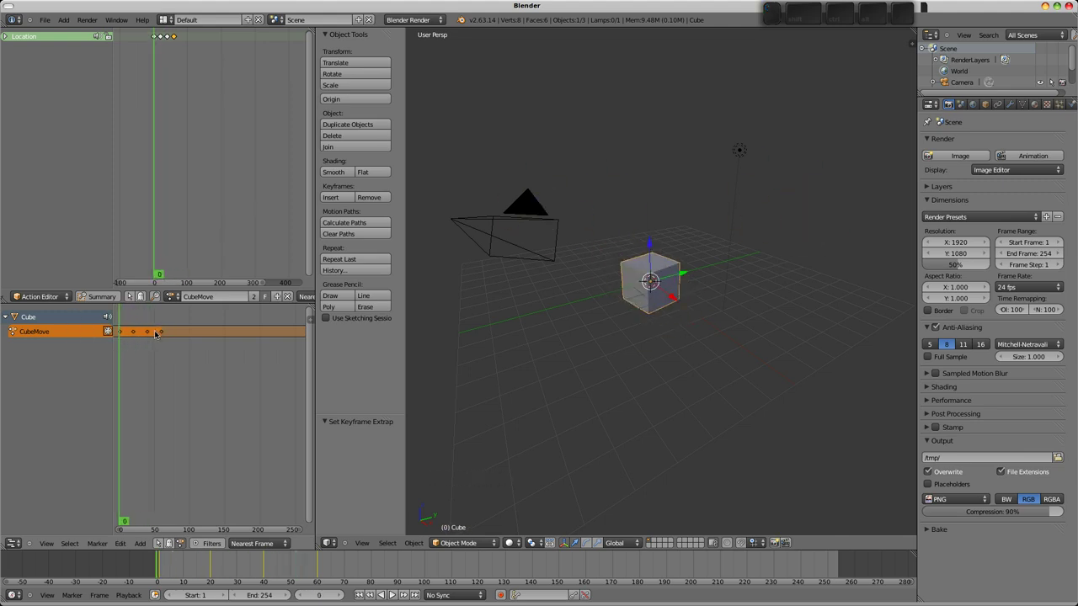
# Push CubeMove down into an NLA strip and add a new track above NlaTrack.
pyautogui.click(108, 332)
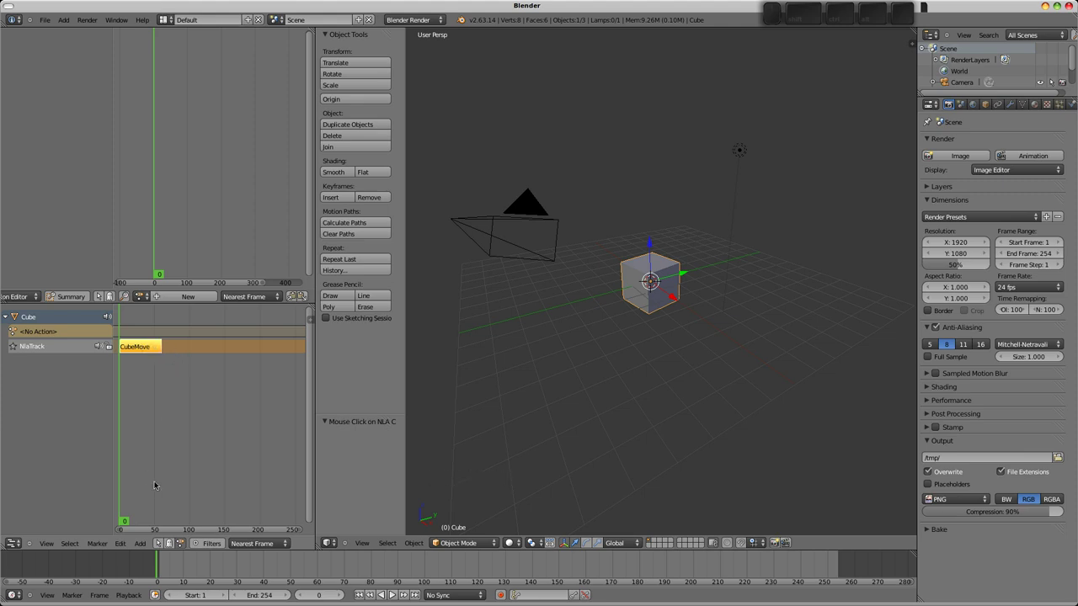
pyautogui.click(146, 547)
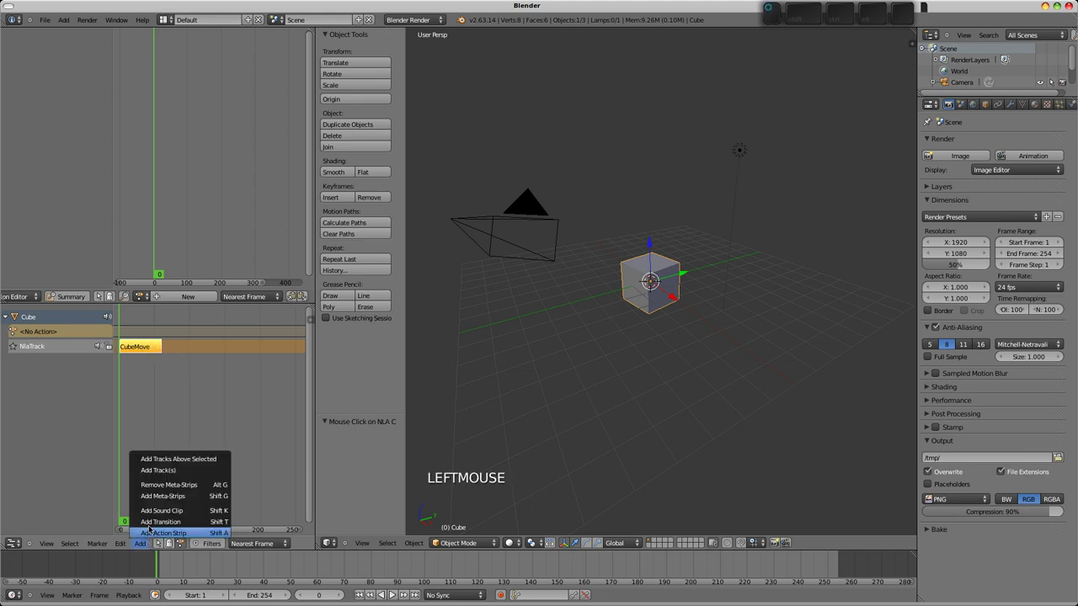
pyautogui.click(165, 476)
# Place a CubeRotate strip on NlaTrack.001 and select it.
pyautogui.click(65, 347)
pyautogui.hotkey('shift', 'a')
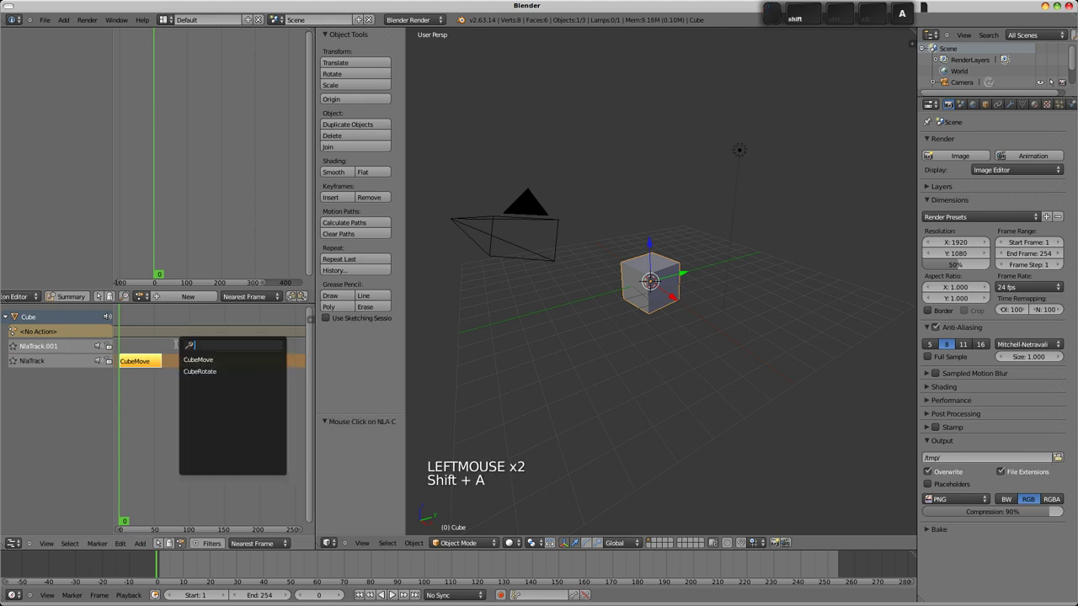
pyautogui.click(208, 374)
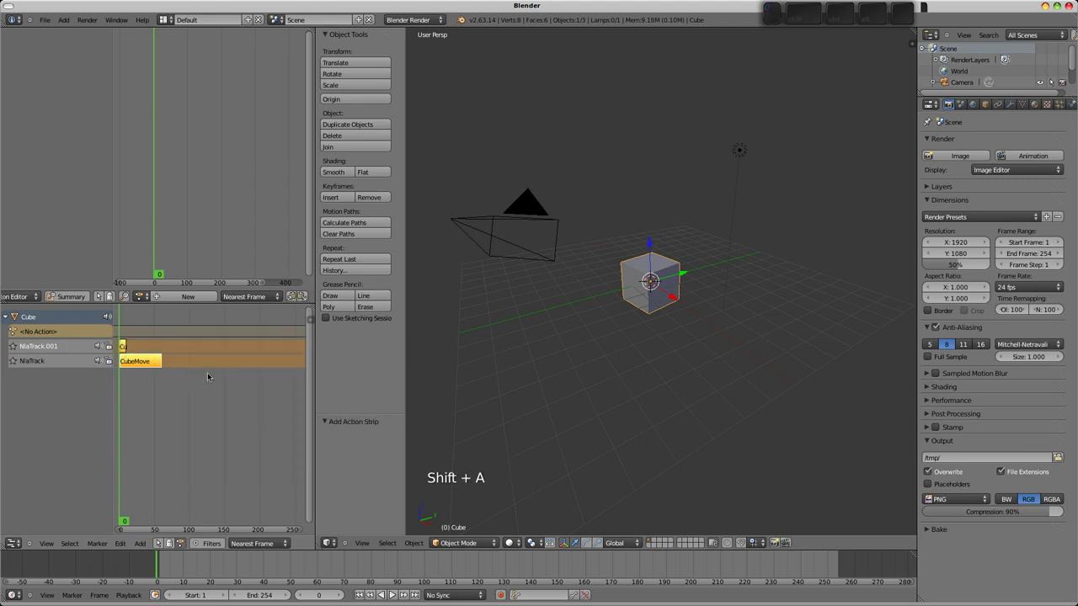
pyautogui.rightClick(122, 348)
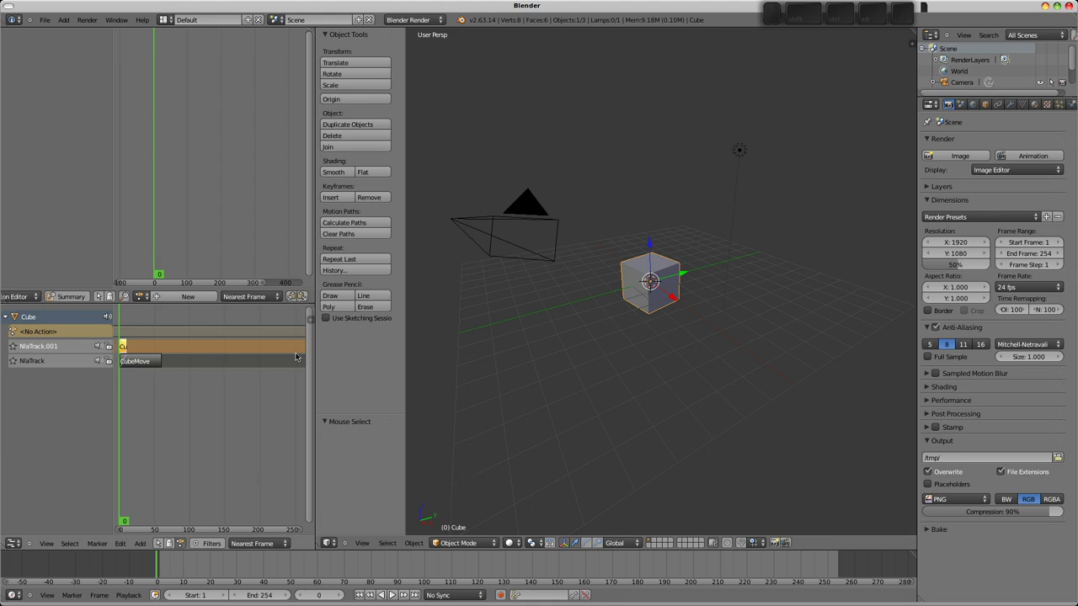
# Set the CubeRotate strip's Action Clip End Frame to 60 and move to frame 60.
pyautogui.press('n')
pyautogui.scroll(-9, 257, 413)
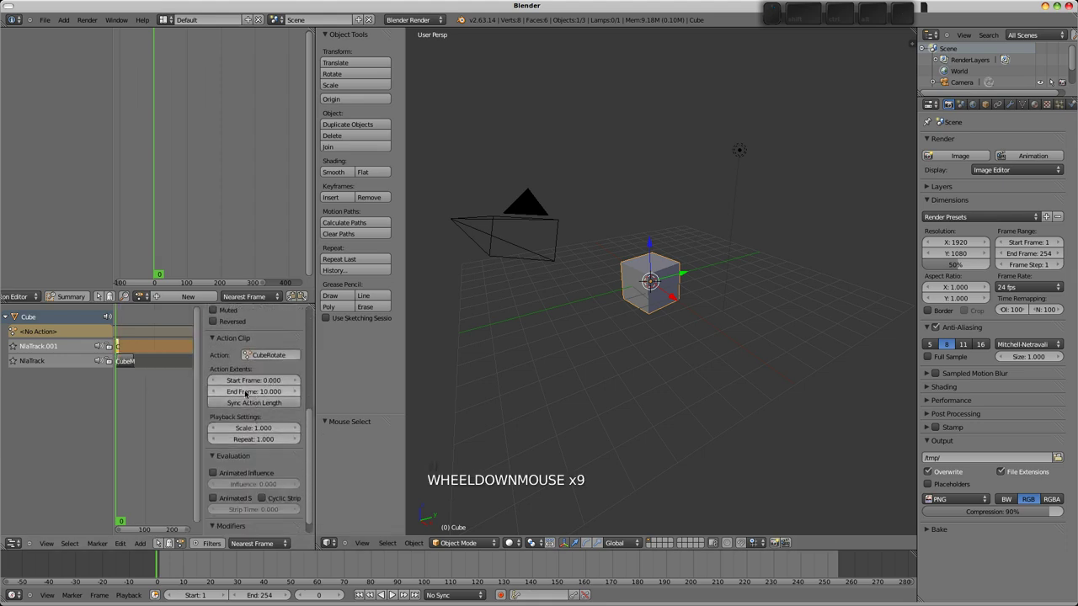
pyautogui.click(256, 393)
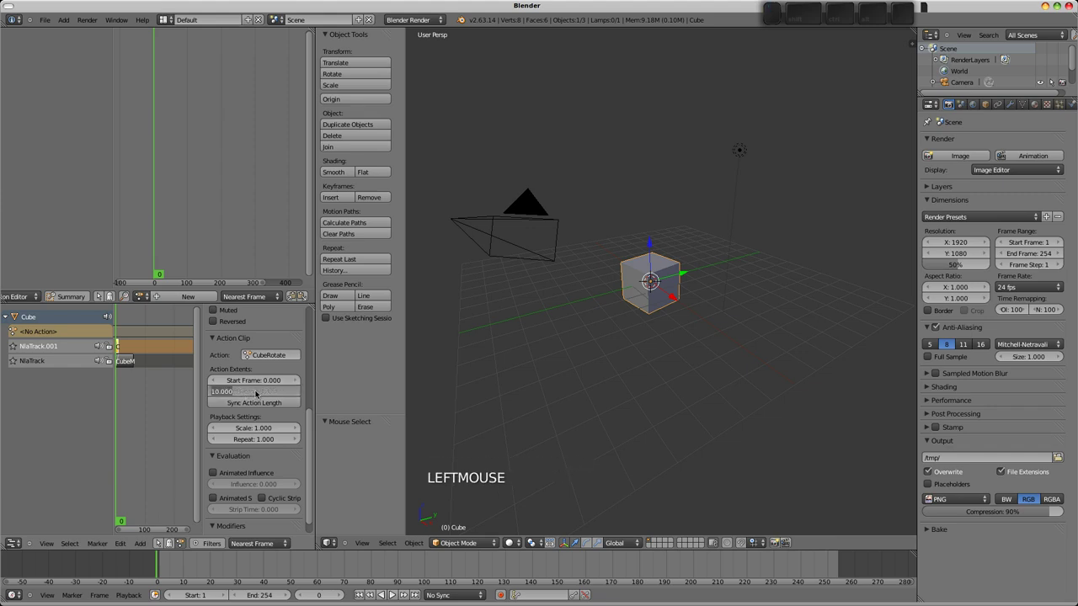
pyautogui.write('60')
pyautogui.press('Return')
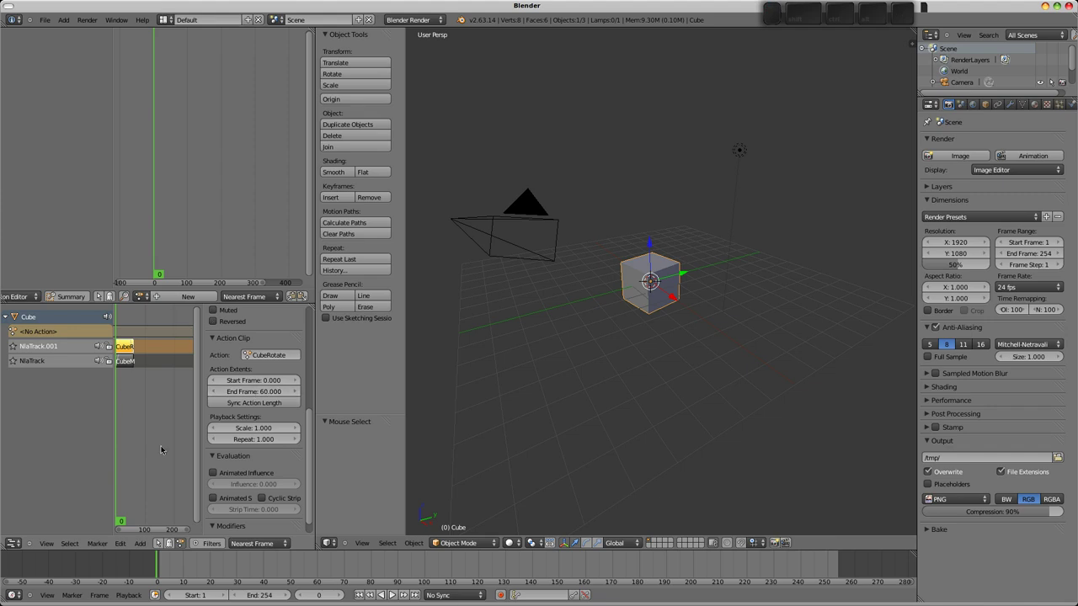
pyautogui.click(316, 572)
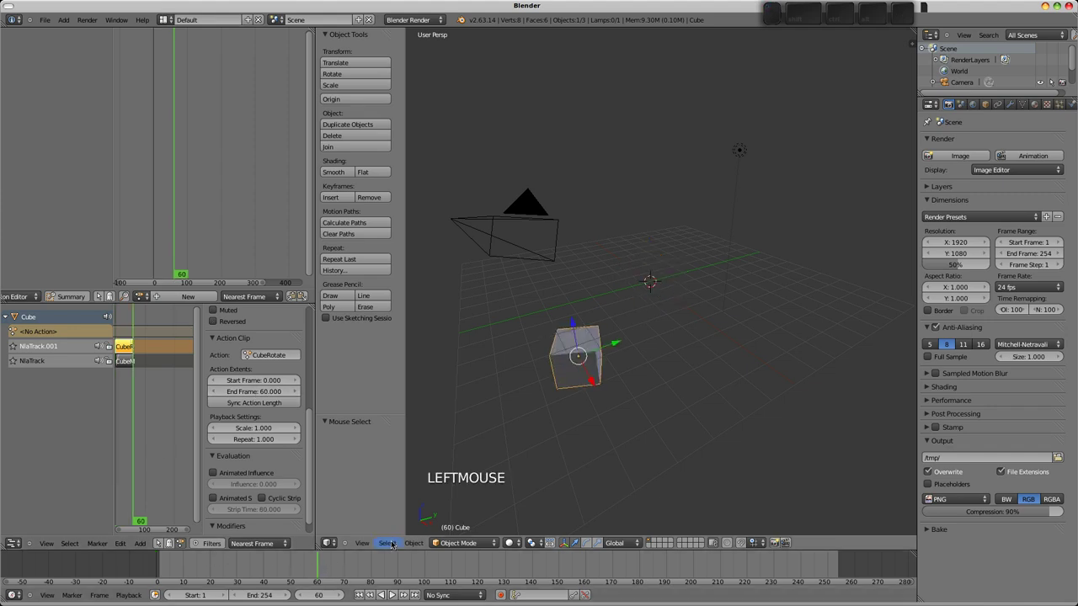
# Make 60 the scene end frame, rewind, and play the combined move-and-rotate animation.
pyautogui.press('e')
pyautogui.press('e')
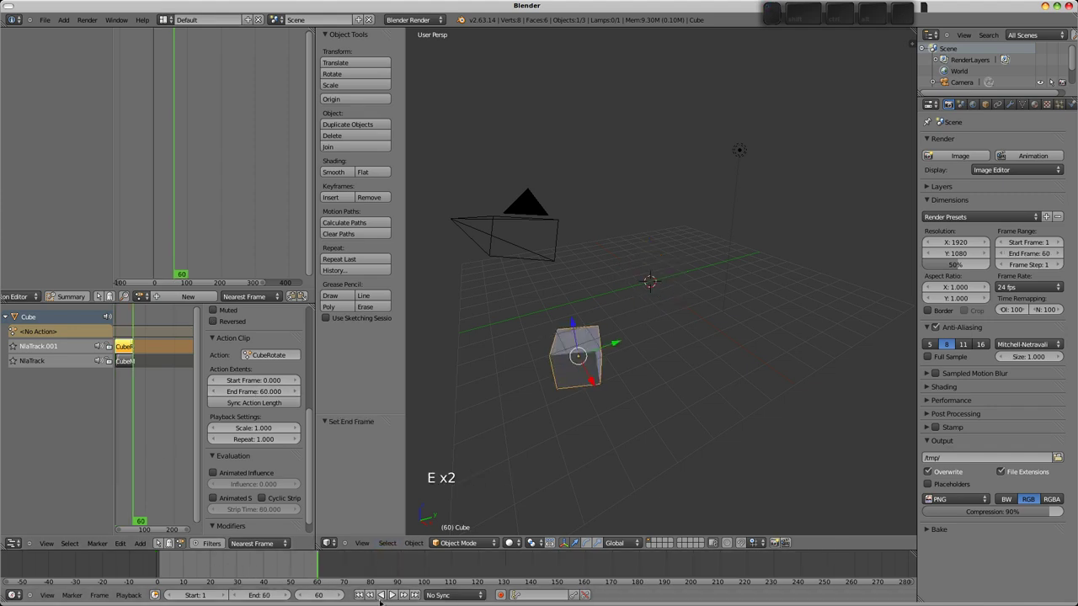
pyautogui.click(358, 593)
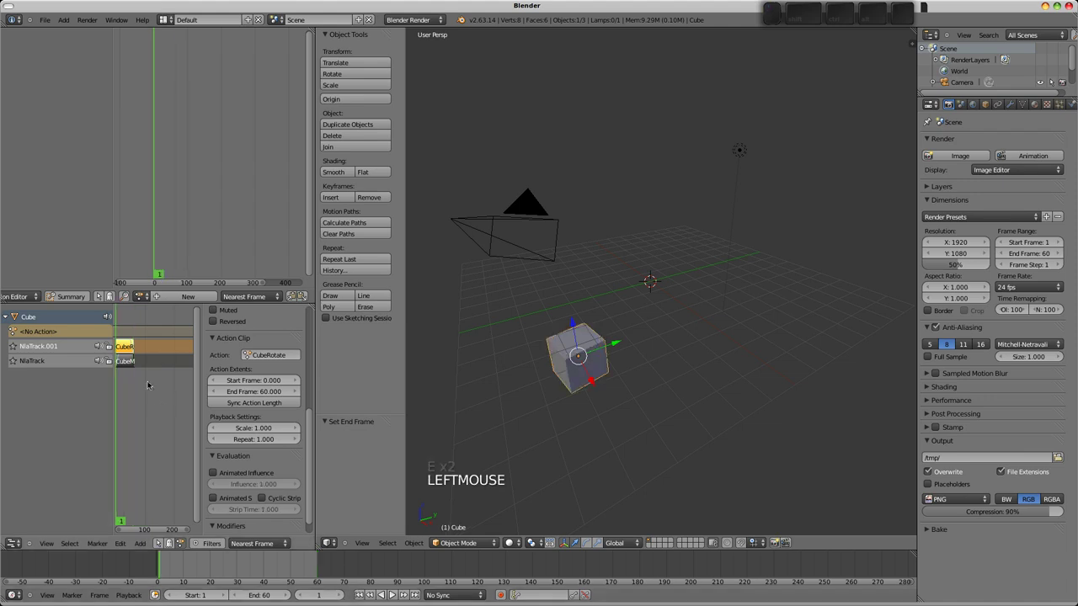
pyautogui.scroll(8, 147, 375)
pyautogui.moveTo(148, 374); pyautogui.dragTo(181, 378, button='middle')
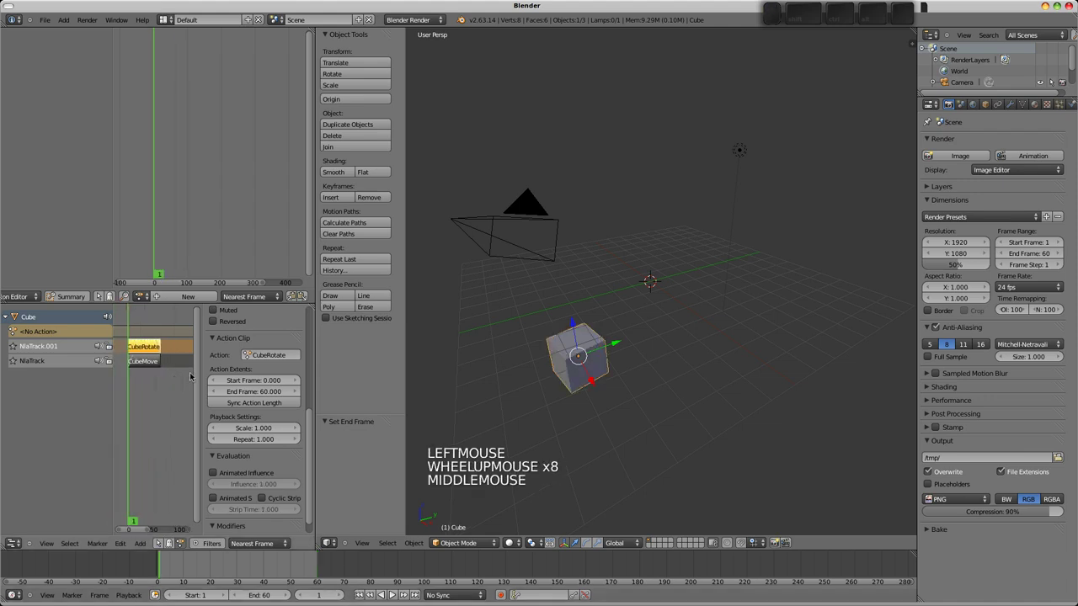
pyautogui.press('n')
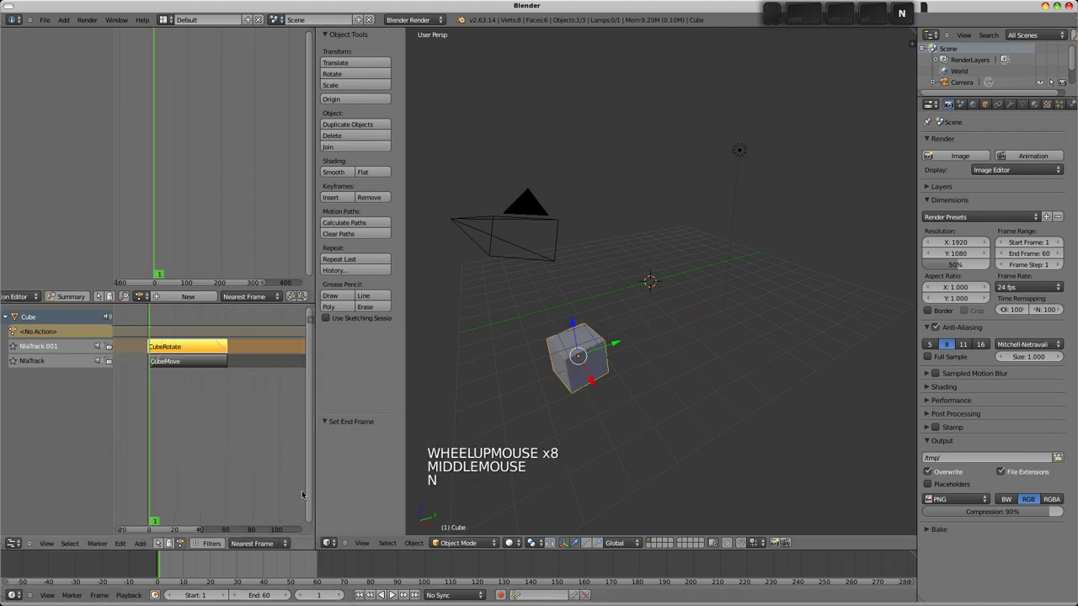
pyautogui.click(392, 595)
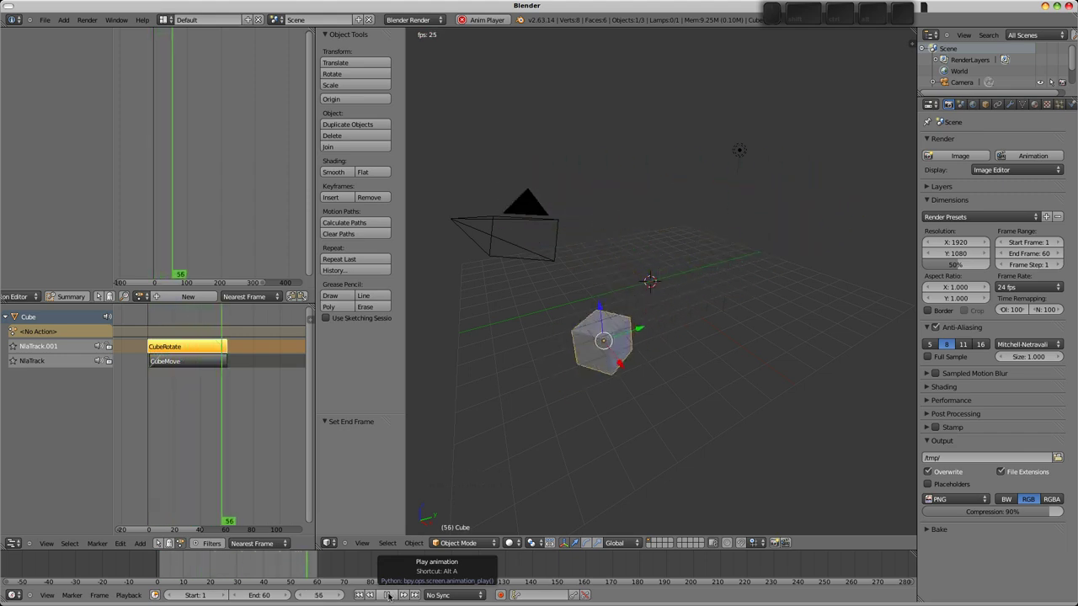
pyautogui.click(389, 596)
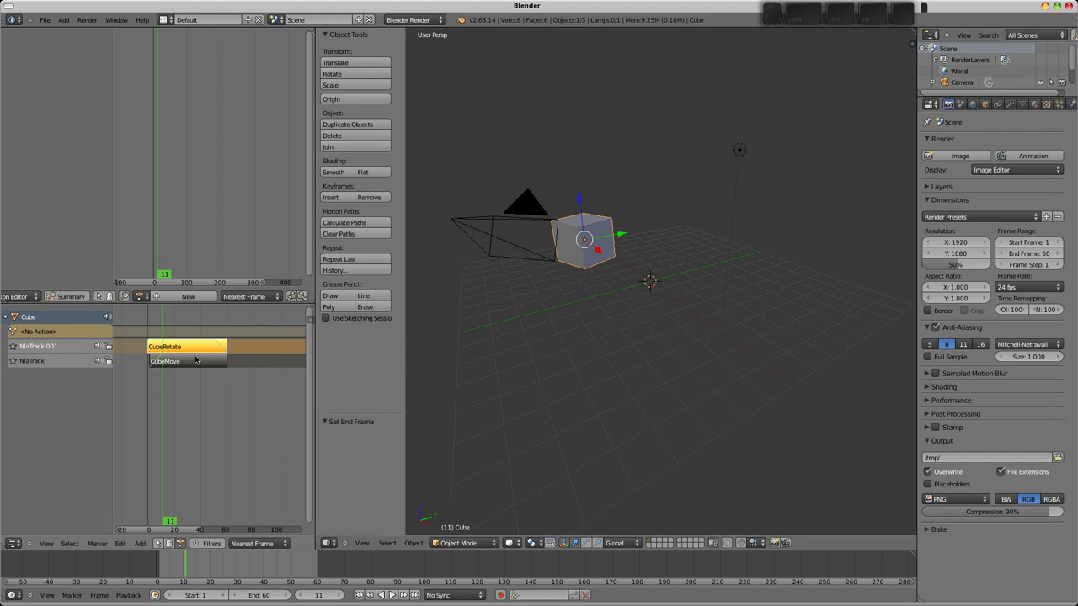
# Tweak the CubeMove strip, then enter tweak mode on CubeRotate and set frame 2.
pyautogui.rightClick(162, 366)
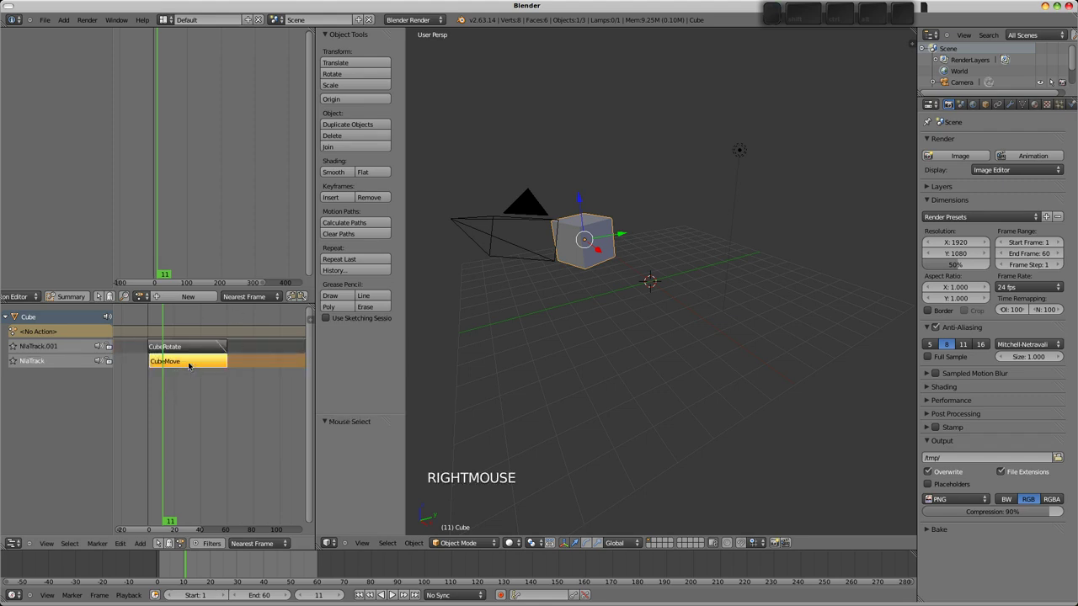
pyautogui.rightClick(193, 348)
pyautogui.rightClick(192, 362)
pyautogui.press('Tab')
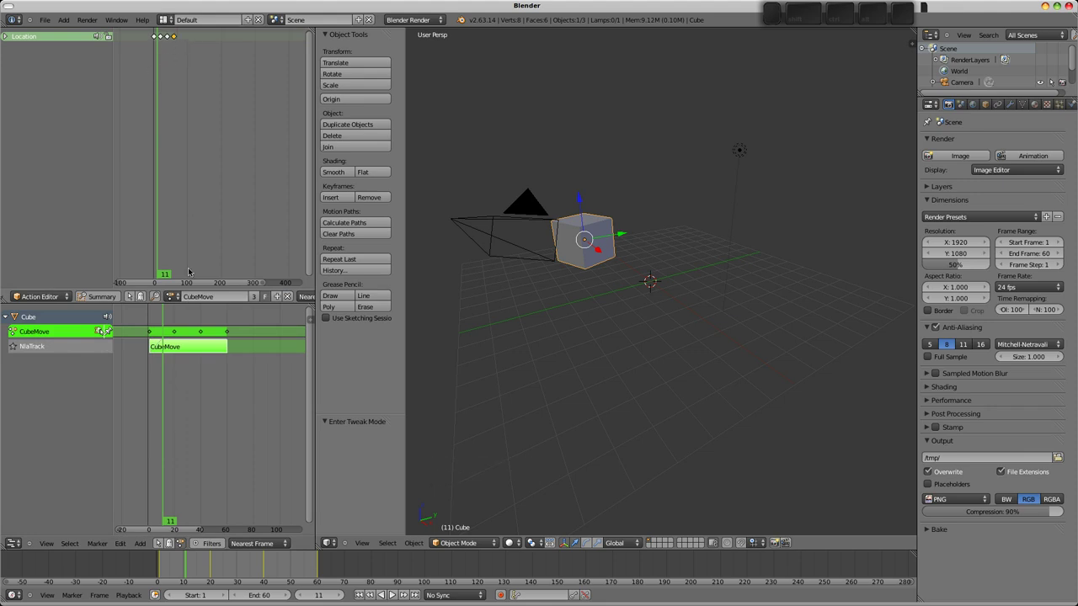
pyautogui.press('Tab')
pyautogui.rightClick(193, 349)
pyautogui.press('Tab')
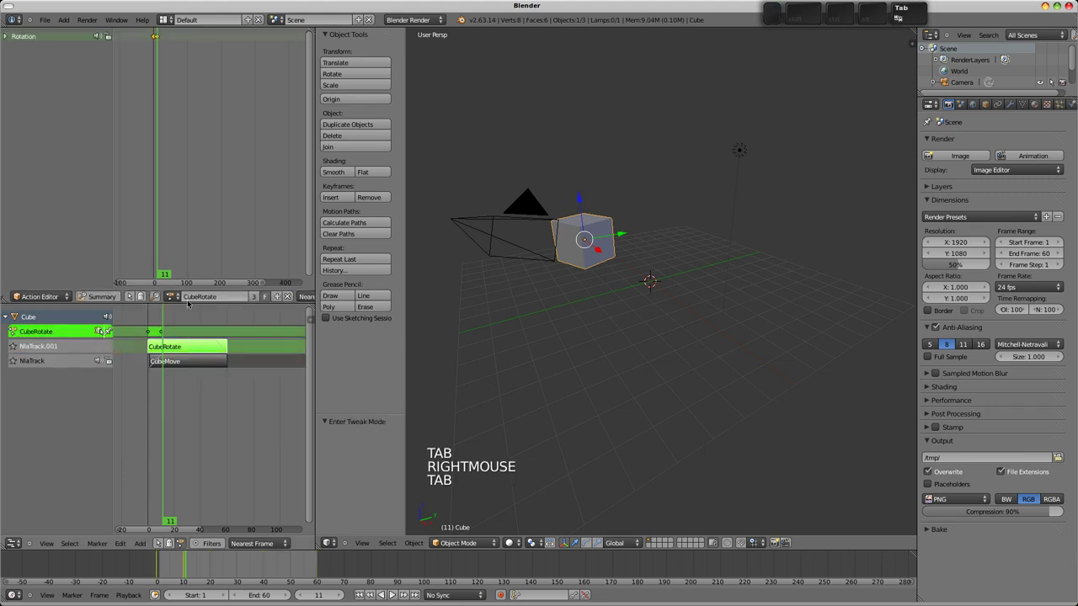
pyautogui.click(152, 152)
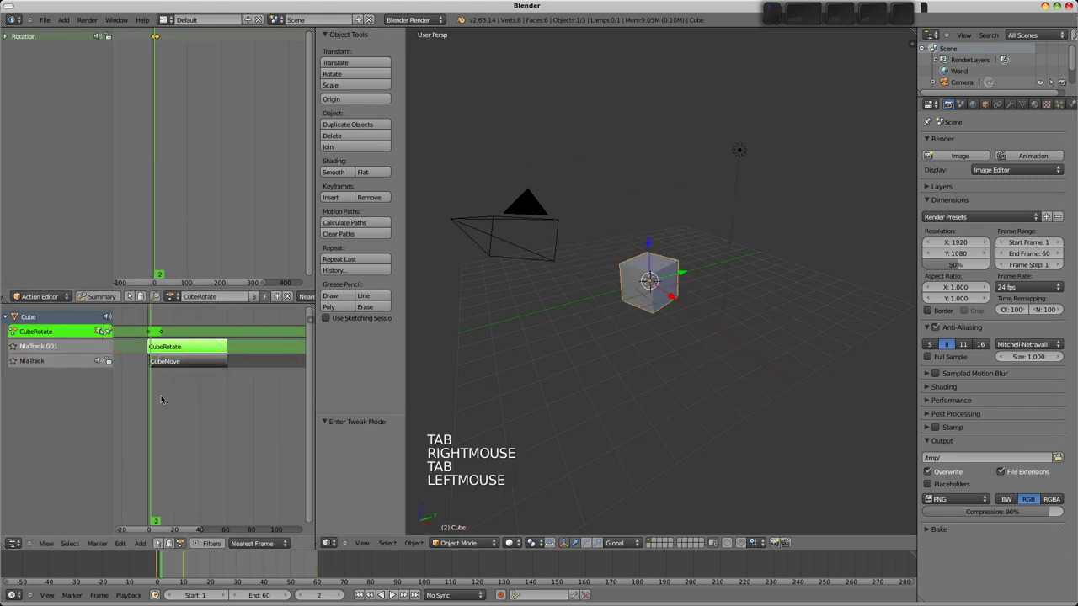
# Toggle tweak mode on the CubeMove strip several times, ending outside tweak mode.
pyautogui.keyDown('shift'); pyautogui.rightClick(178, 364); pyautogui.keyUp('shift')
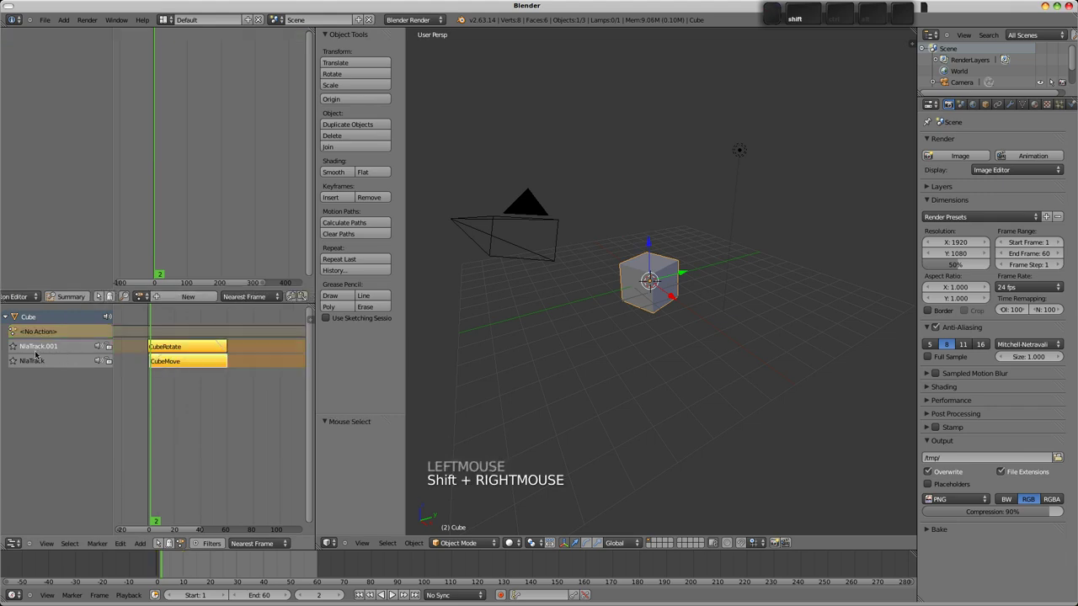
pyautogui.keyDown('shift'); pyautogui.click(36, 361); pyautogui.keyUp('shift')
pyautogui.press('Tab')
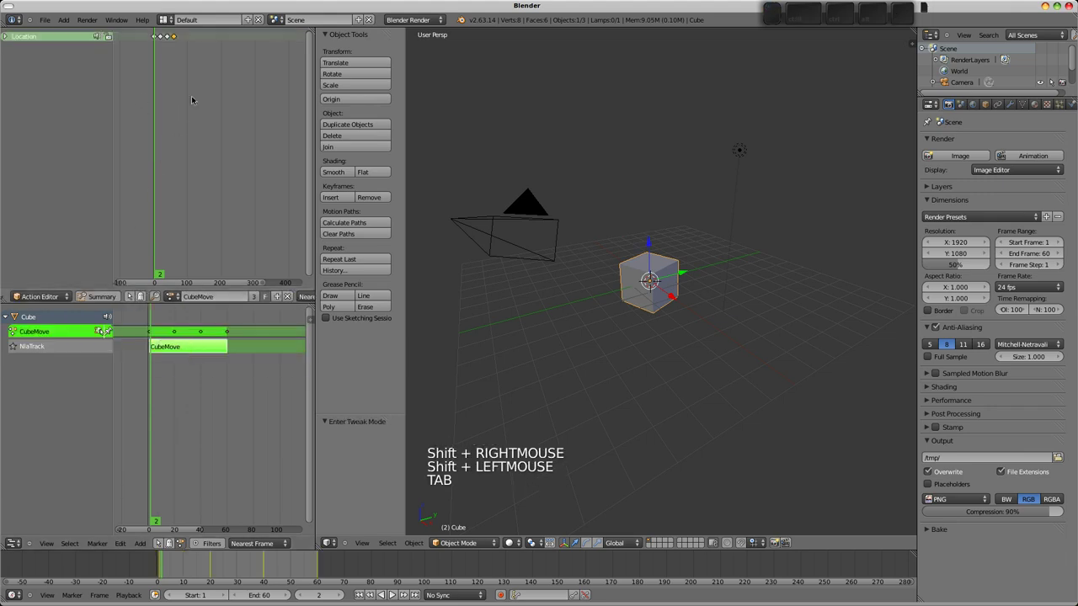
pyautogui.press('Tab')
pyautogui.press('Tab')
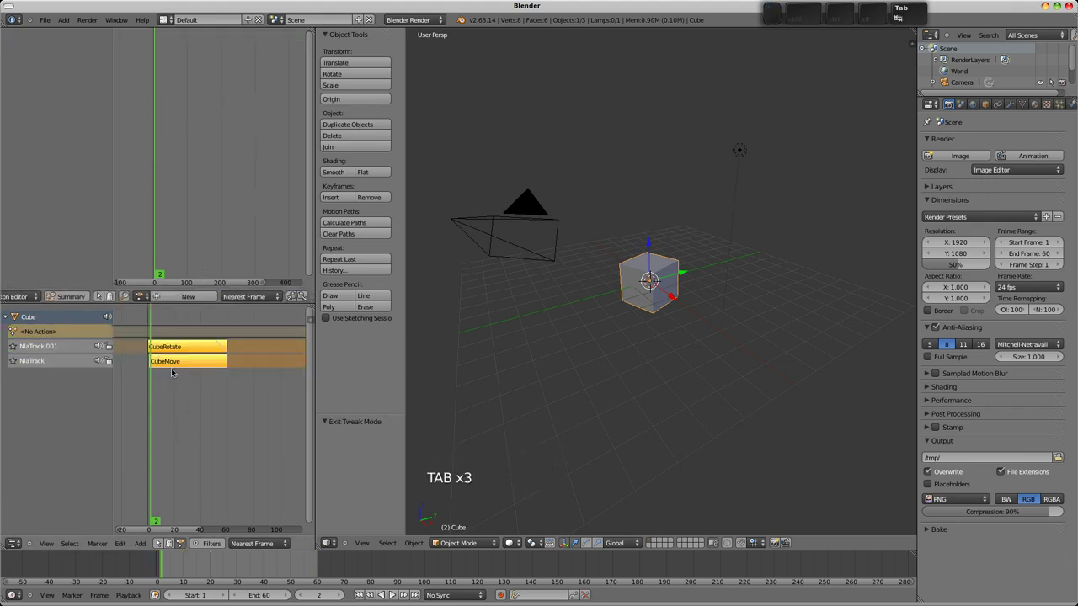
pyautogui.rightClick(189, 363)
pyautogui.press('Tab')
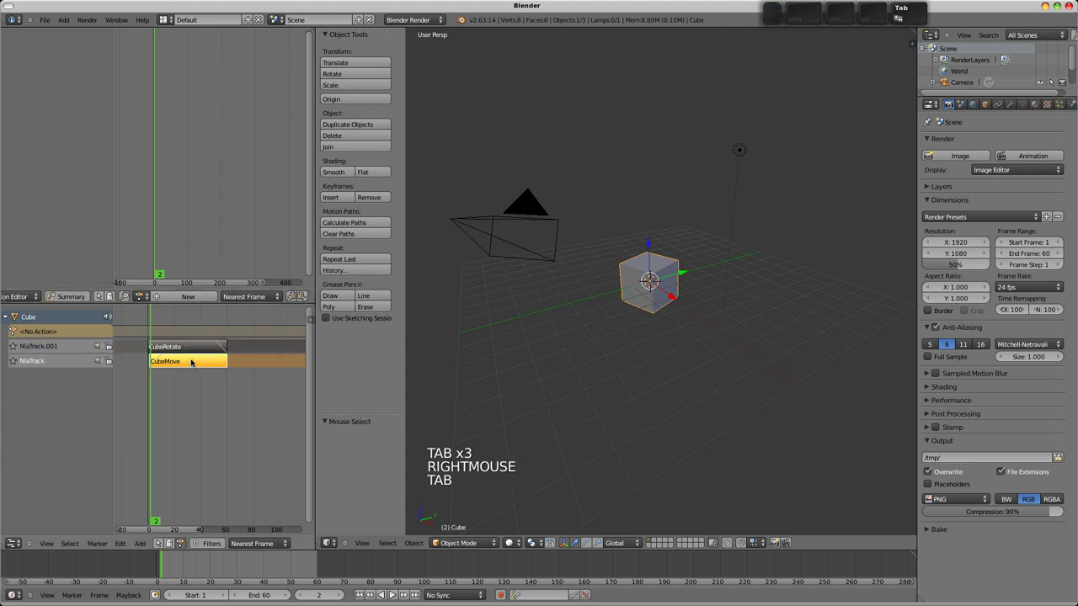
pyautogui.press('Tab')
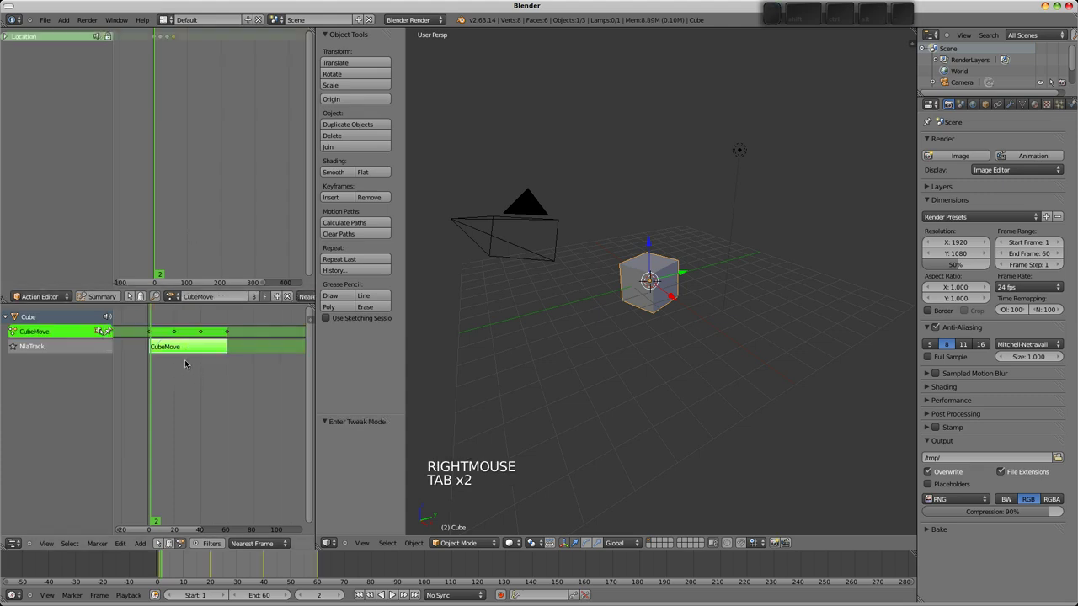
pyautogui.press('Tab')
pyautogui.keyDown('shift'); pyautogui.click(176, 363); pyautogui.keyUp('shift')
# Select only the CubeRotate strip, enter tweak mode on it, then leave it.
pyautogui.press('Tab')
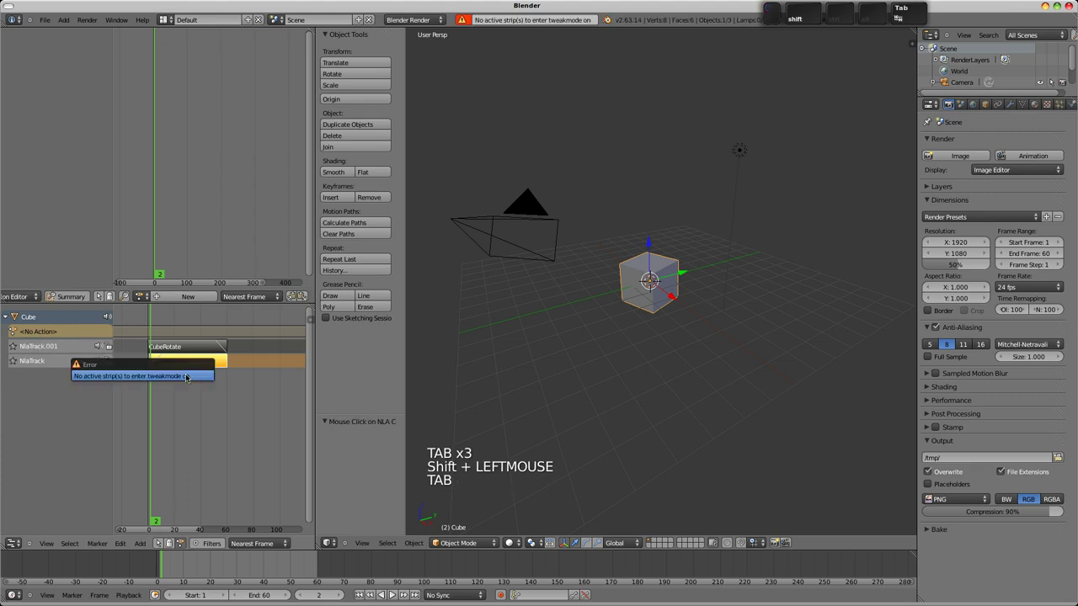
pyautogui.rightClick(206, 361)
pyautogui.keyDown('shift'); pyautogui.rightClick(204, 346); pyautogui.keyUp('shift')
pyautogui.press('Tab')
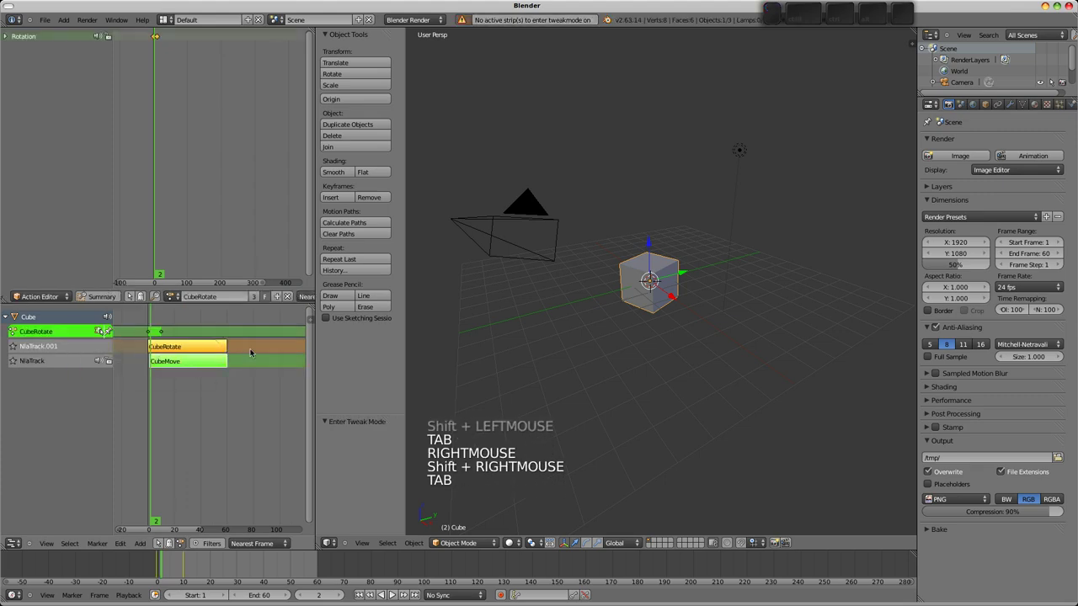
pyautogui.rightClick(185, 347)
pyautogui.press('Tab')
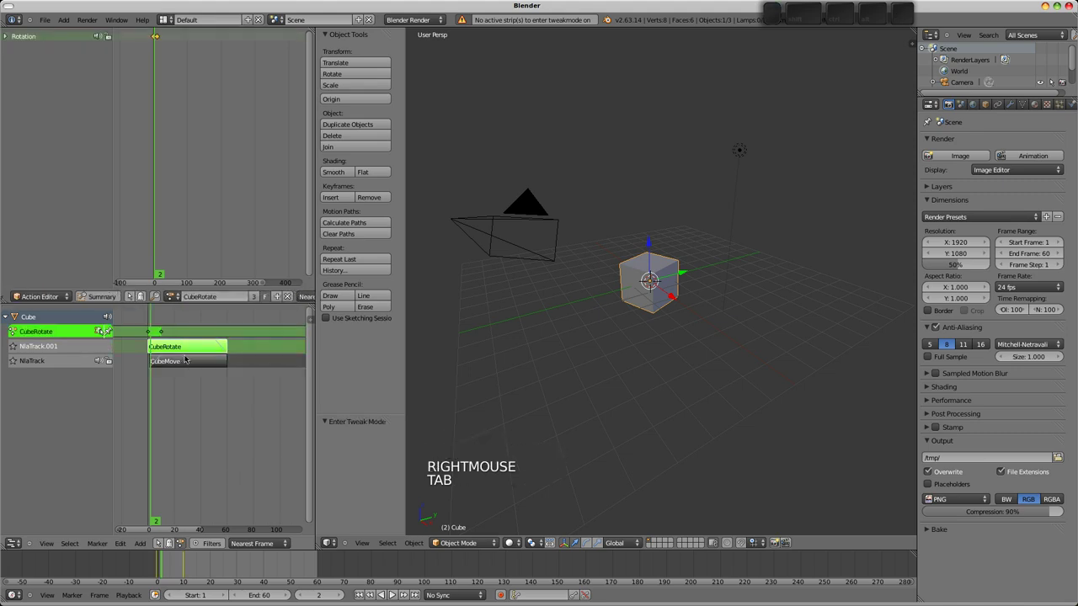
pyautogui.press('Tab')
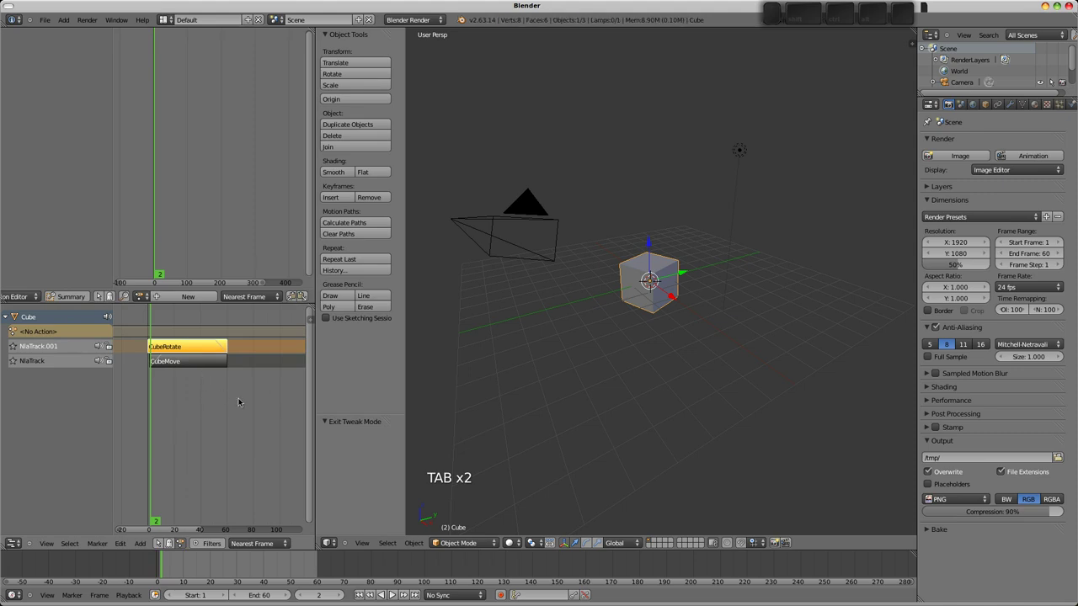
# Show the NLA sidebar and select the CubeRotate strip.
pyautogui.press('n')
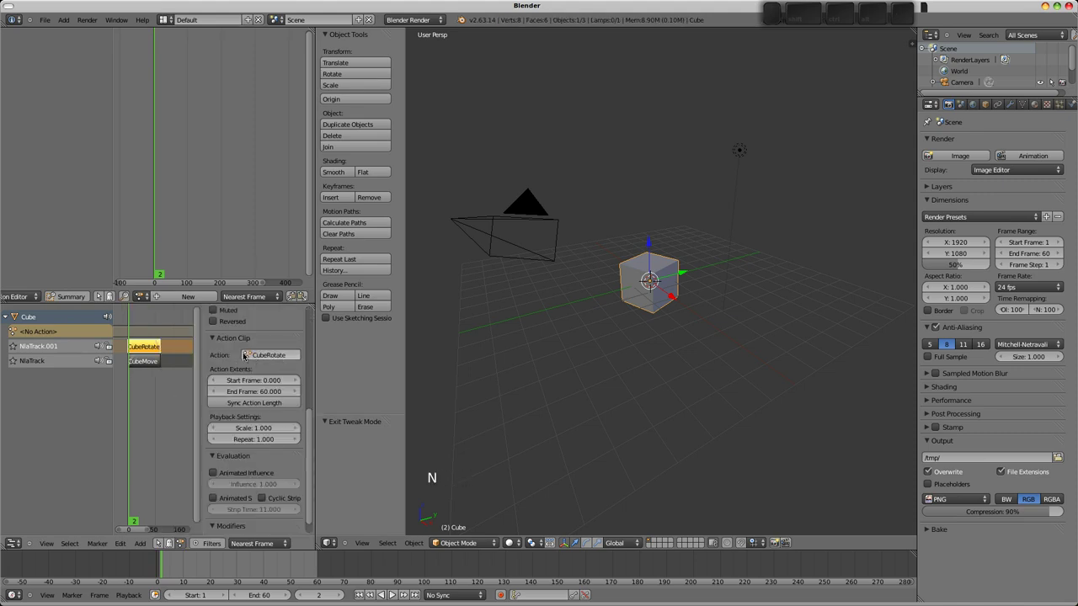
pyautogui.scroll(-1, 245, 363)
pyautogui.scroll(-2, 246, 367)
pyautogui.scroll(6, 246, 412)
pyautogui.scroll(1, 246, 413)
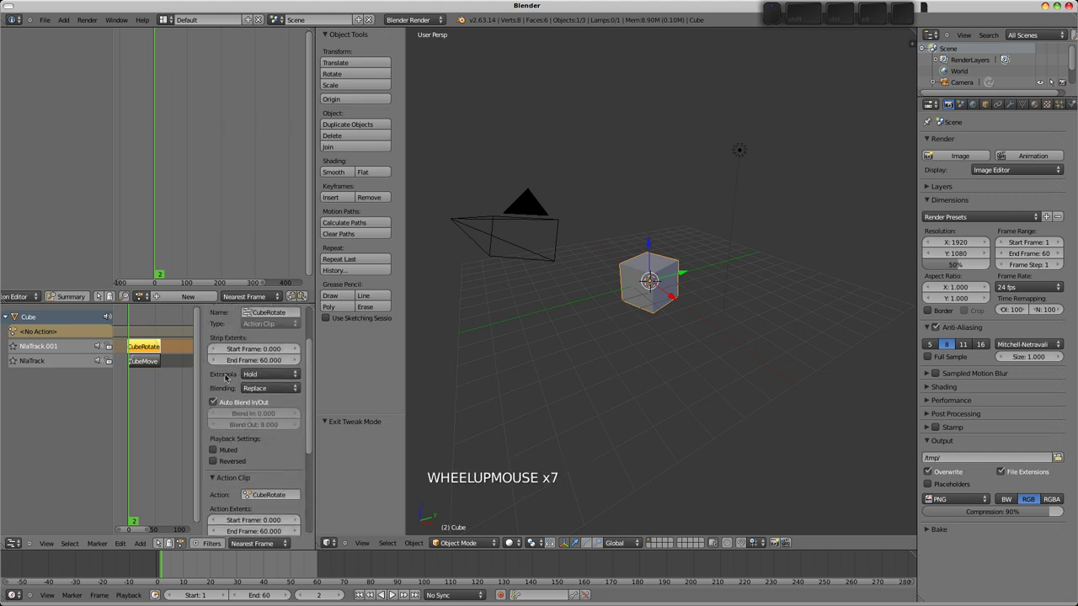
pyautogui.rightClick(145, 350)
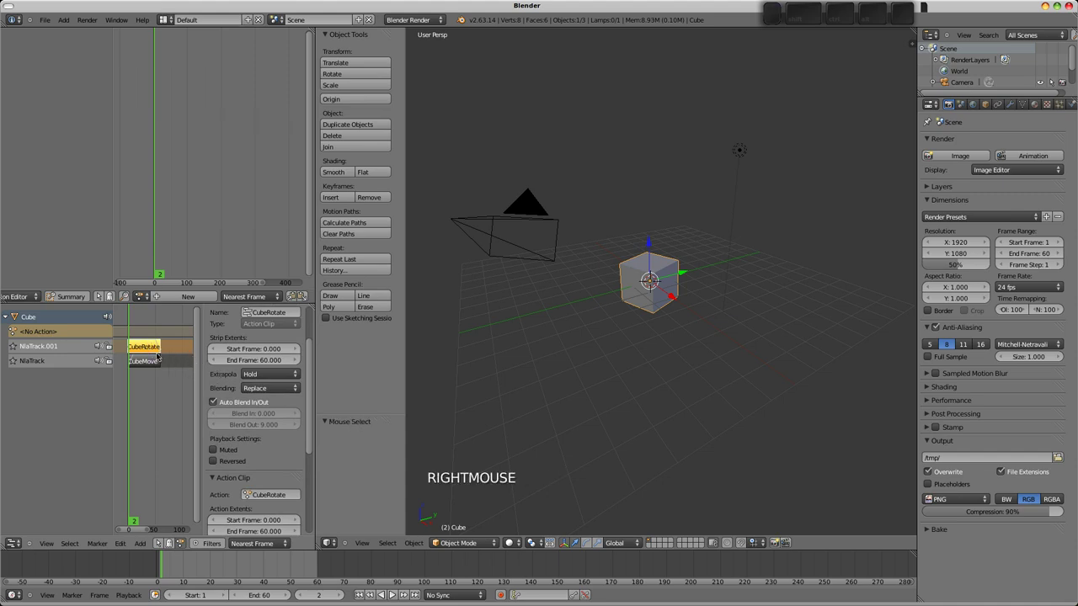
# Change the CubeRotate strip's Action Clip End Frame from 60 to 10.
pyautogui.scroll(-5, 268, 495)
pyautogui.scroll(-3, 267, 495)
pyautogui.scroll(2, 268, 495)
pyautogui.click(254, 418)
pyautogui.click(268, 420)
pyautogui.write('10')
pyautogui.press('Return')
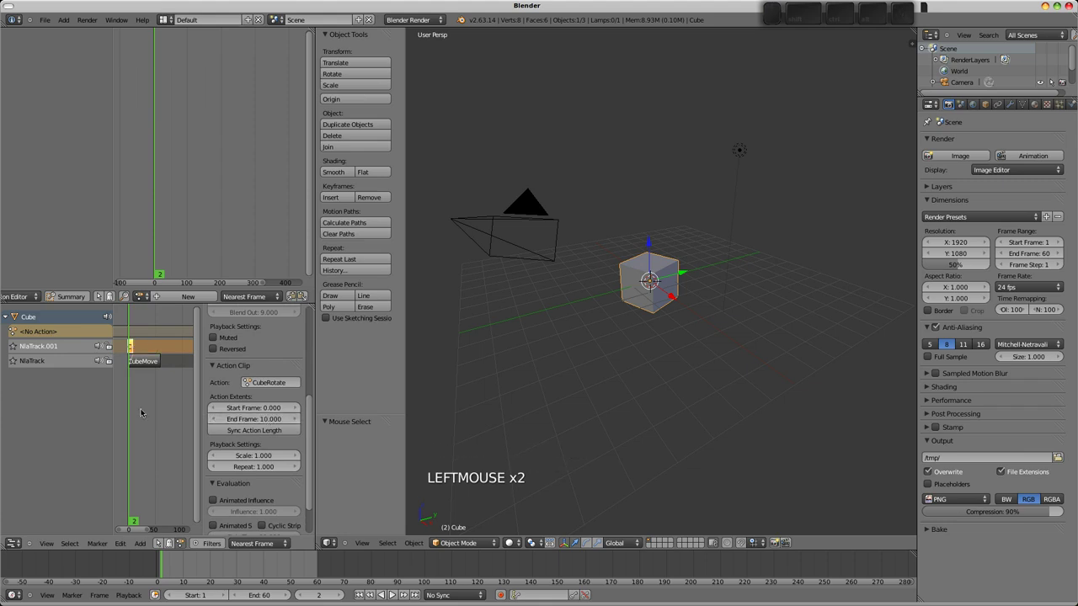
# Set the CubeRotate strip's extrapolation to Hold Forward.
pyautogui.scroll(12, 242, 419)
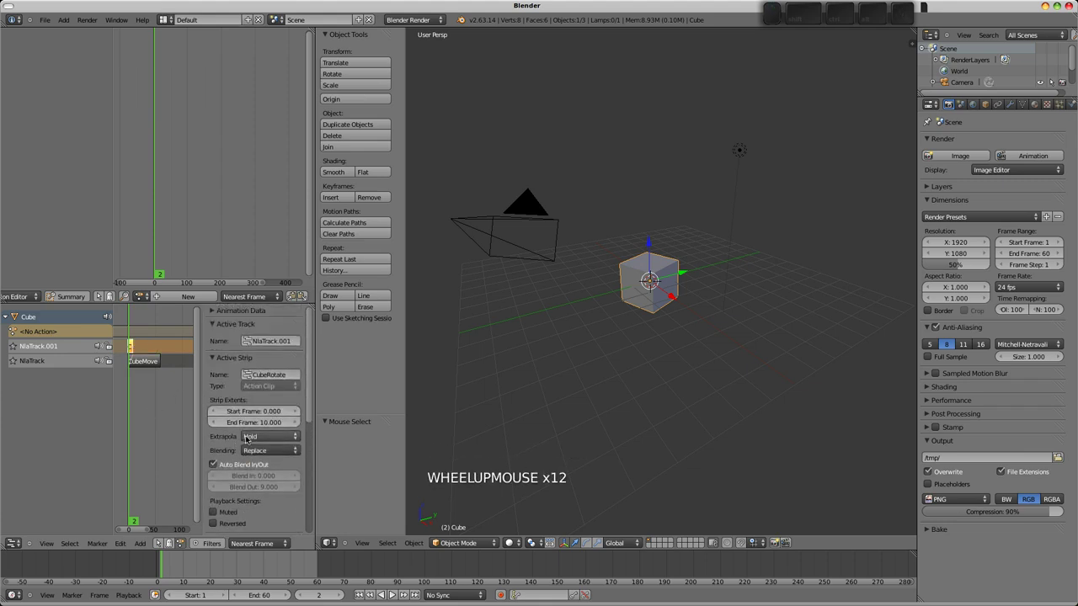
pyautogui.click(251, 436)
pyautogui.click(275, 401)
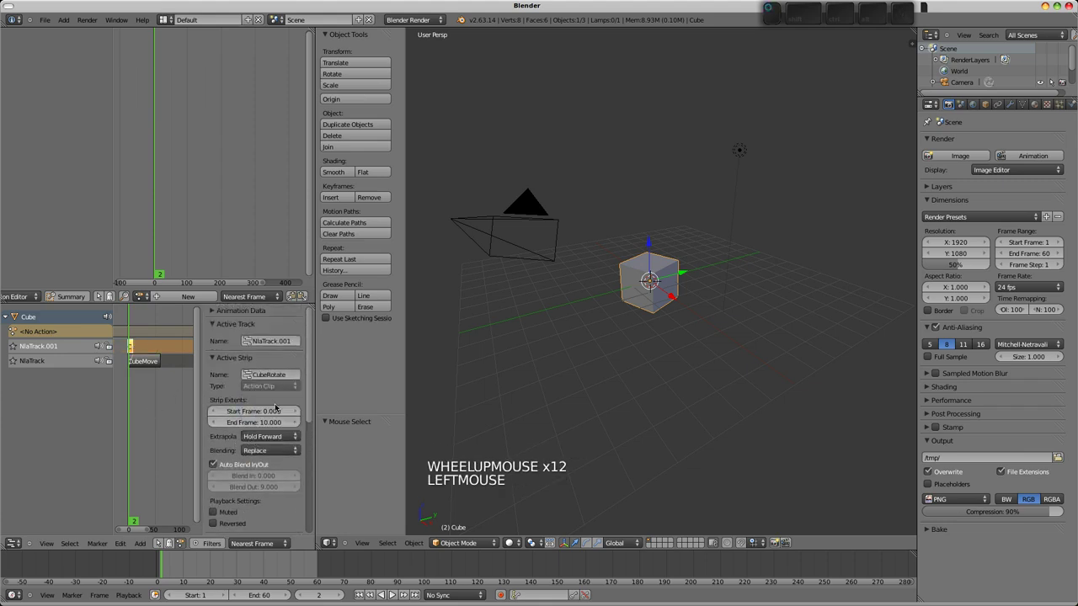
# Play and stop the layered animation, return to frame 1, and select the cube.
pyautogui.click(392, 596)
pyautogui.click(391, 595)
pyautogui.click(360, 596)
pyautogui.moveTo(239, 485); pyautogui.dragTo(238, 421, button='middle')
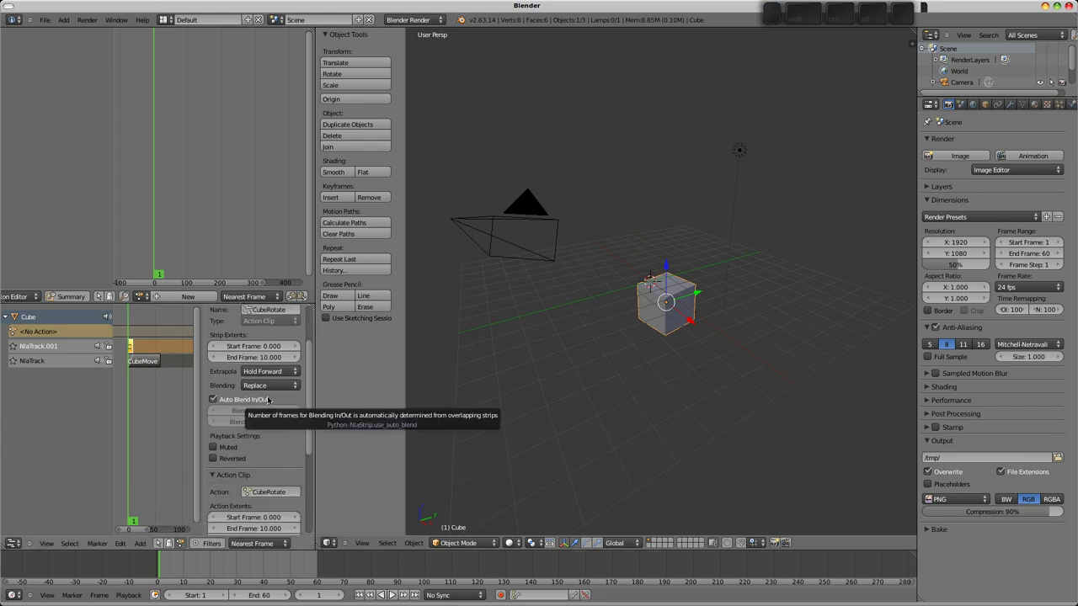
pyautogui.rightClick(463, 355)
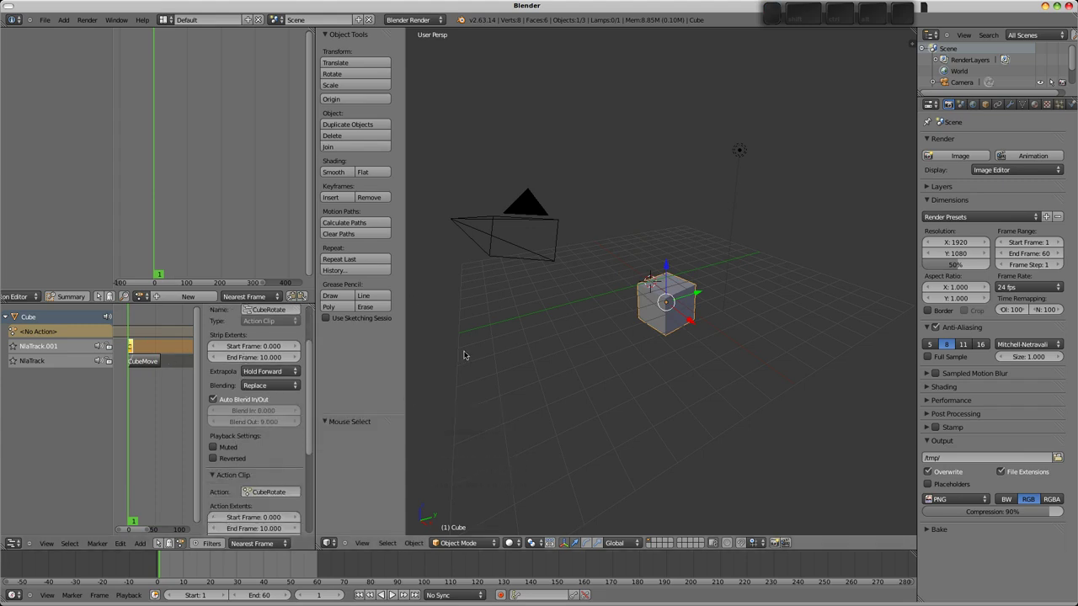